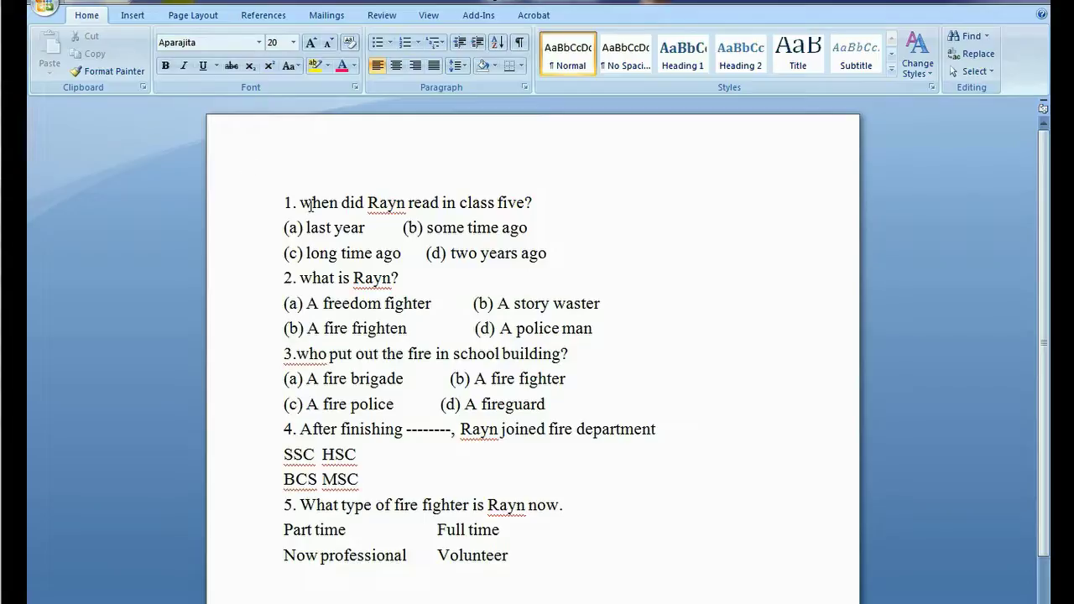
# Copy the question 1 wording 'when did Rayn read in class five' to the clipboard.
pyautogui.click(304, 202)
pyautogui.moveTo(300, 202); pyautogui.dragTo(521, 203)
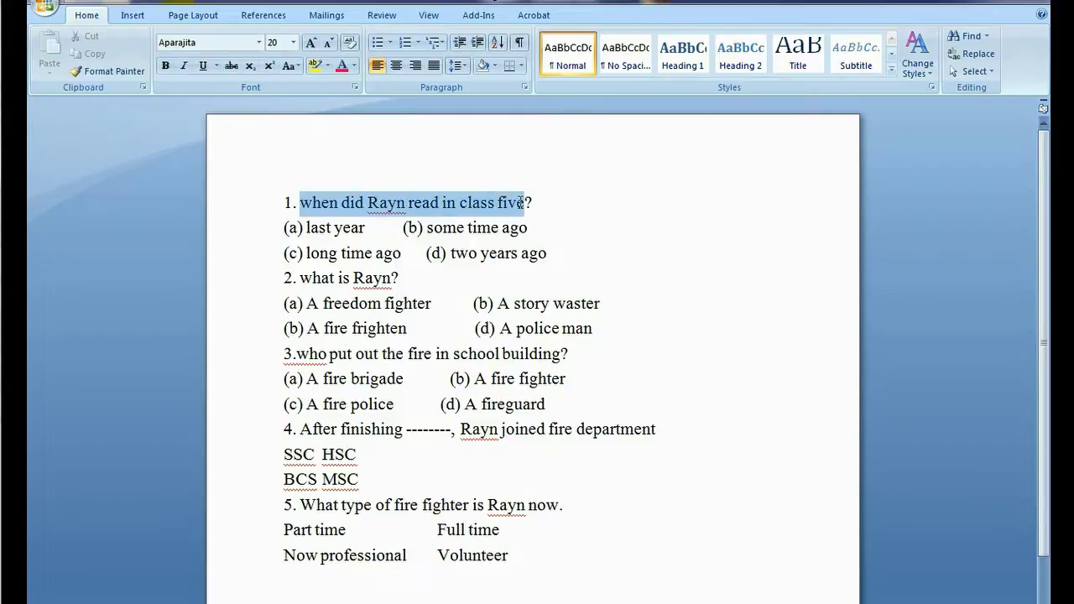
pyautogui.moveTo(521, 202); pyautogui.dragTo(522, 202)
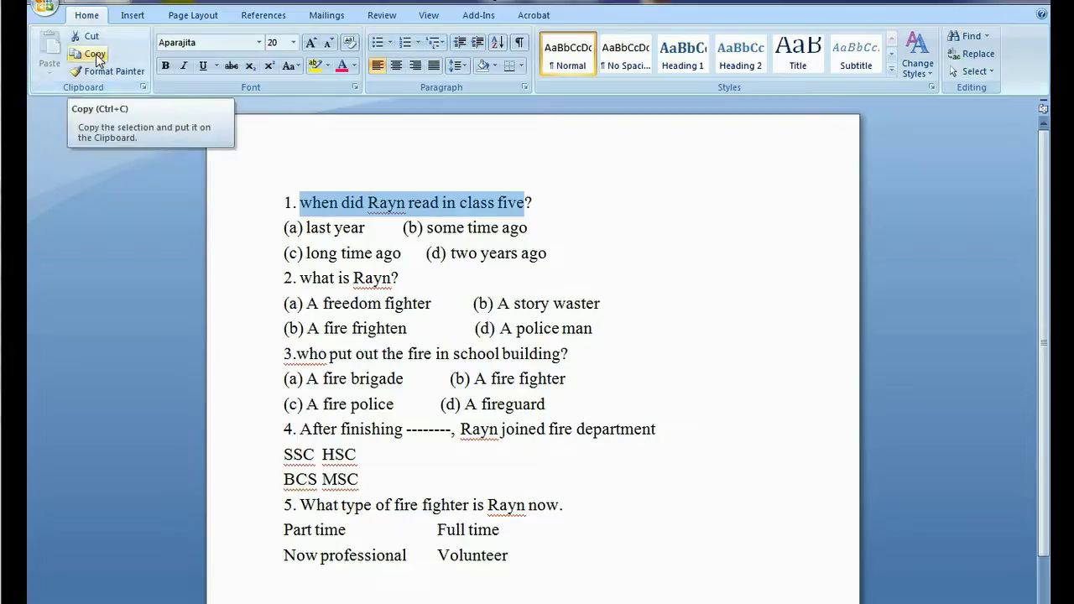
pyautogui.click(98, 57)
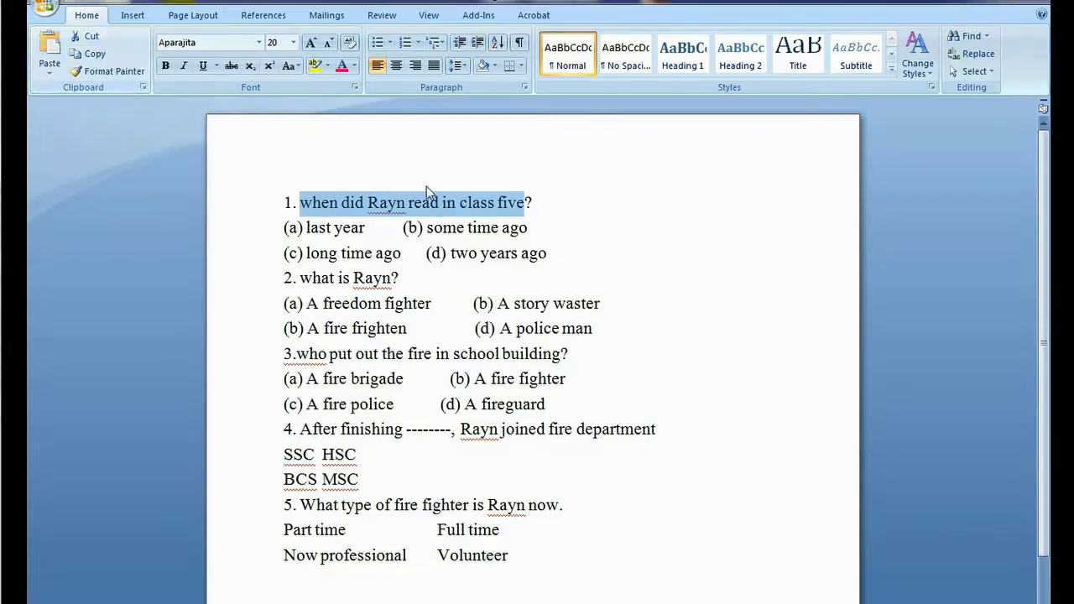
pyautogui.click(549, 202)
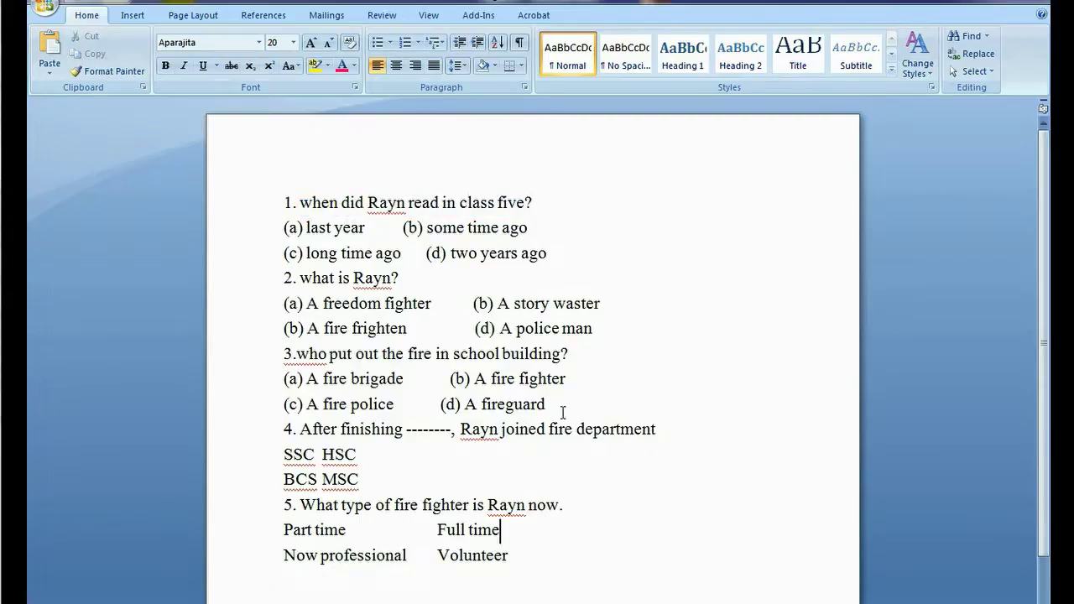
# Paste 'when did Rayn read in class five' twice, on separate lines after the Volunteer option.
pyautogui.click(519, 561)
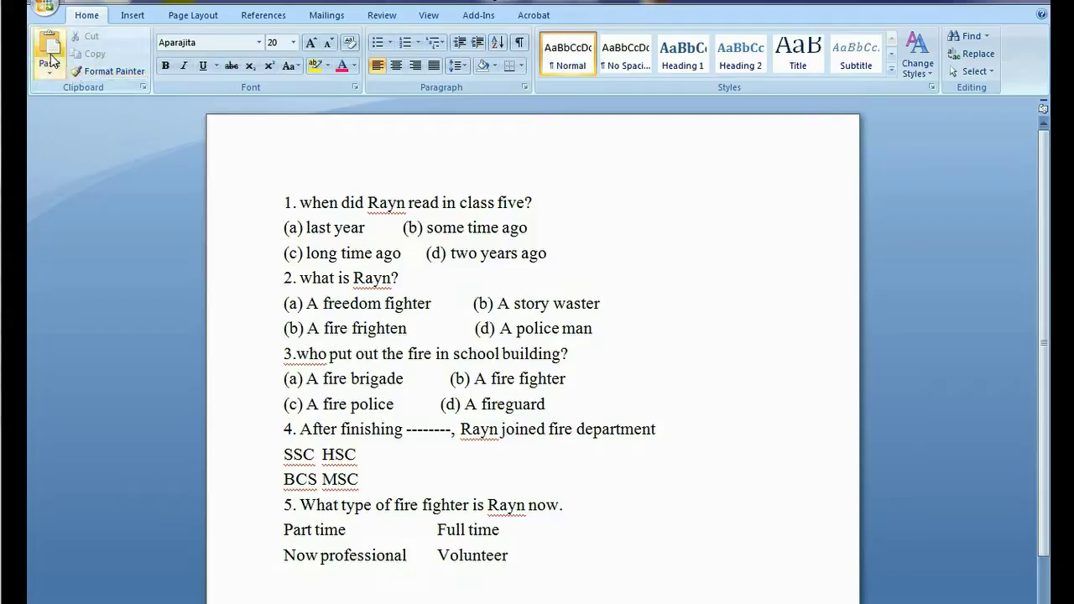
pyautogui.click(48, 53)
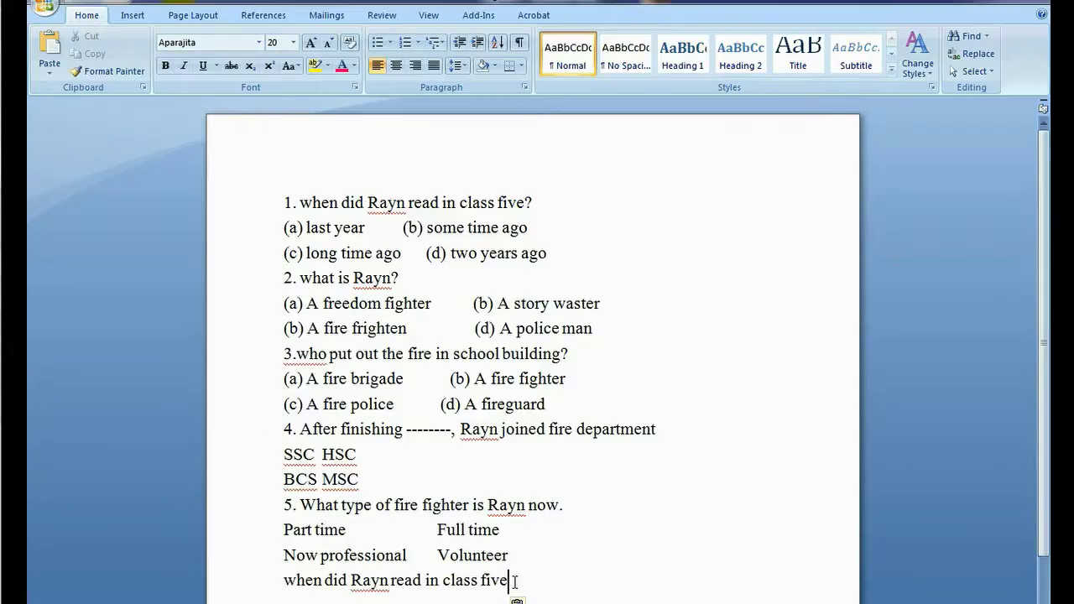
pyautogui.moveTo(515, 580); pyautogui.dragTo(292, 587)
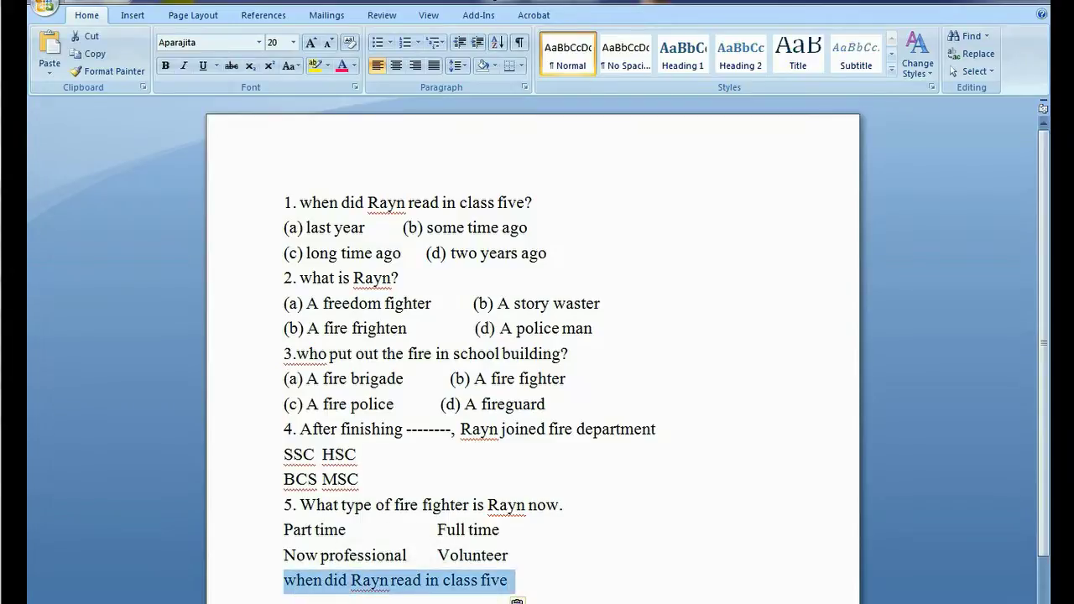
pyautogui.click(526, 581)
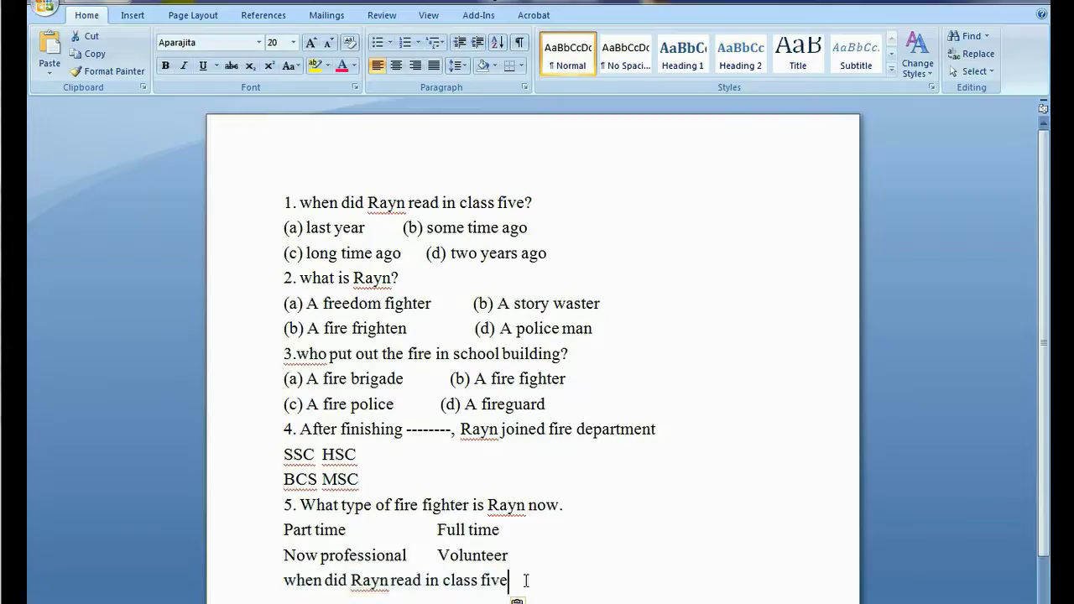
pyautogui.press('Return')
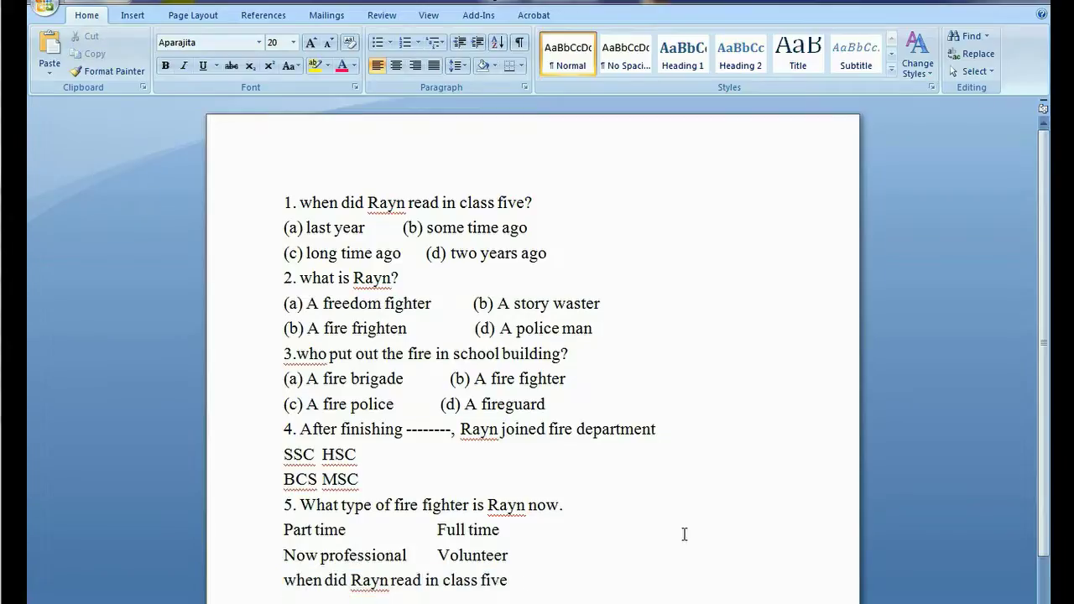
pyautogui.click(49, 47)
# Copy the full line '3.who put out the fire in school building?' from the right-click menu.
pyautogui.moveTo(285, 581); pyautogui.dragTo(514, 601)
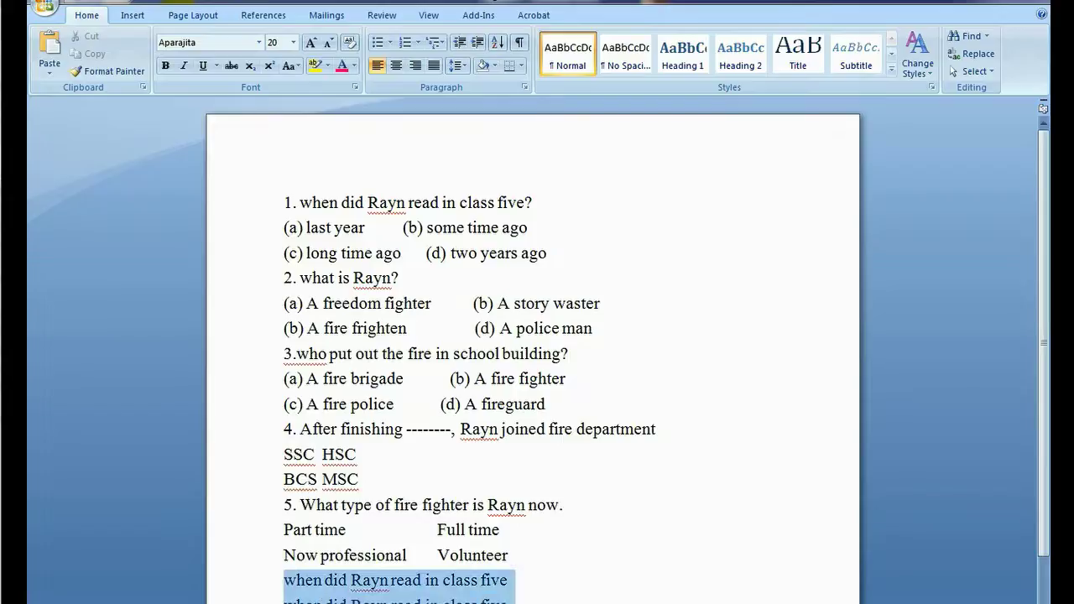
pyautogui.click(579, 505)
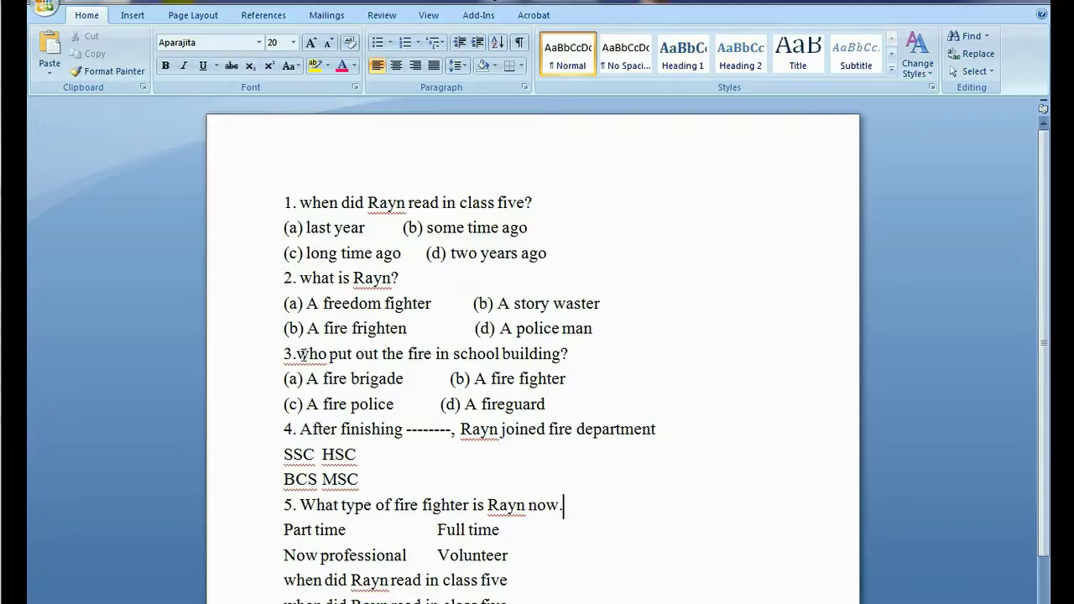
pyautogui.moveTo(298, 353); pyautogui.dragTo(569, 354)
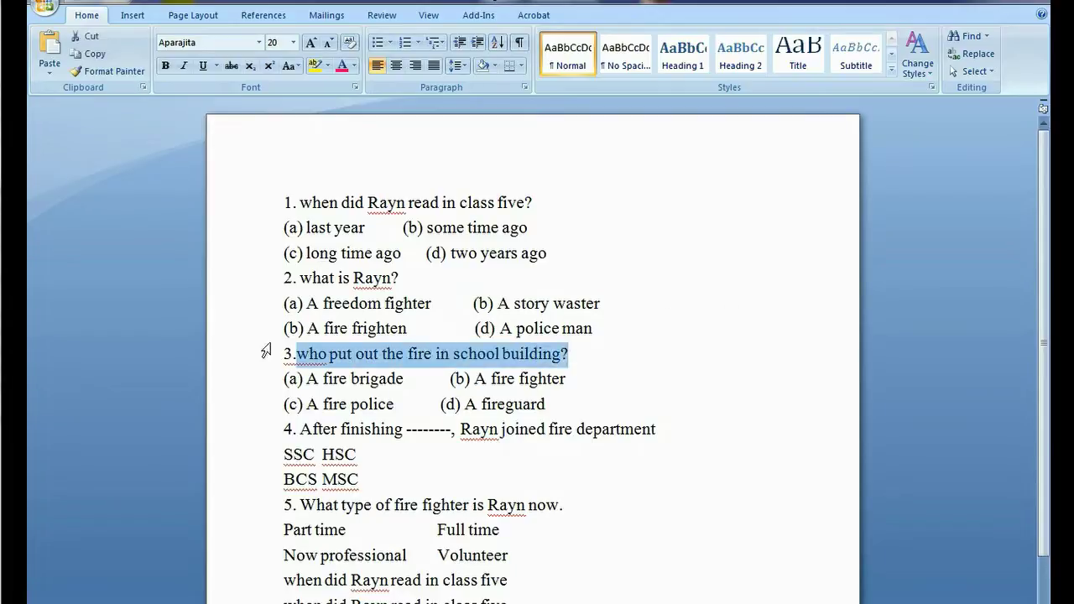
pyautogui.moveTo(282, 353); pyautogui.dragTo(573, 354)
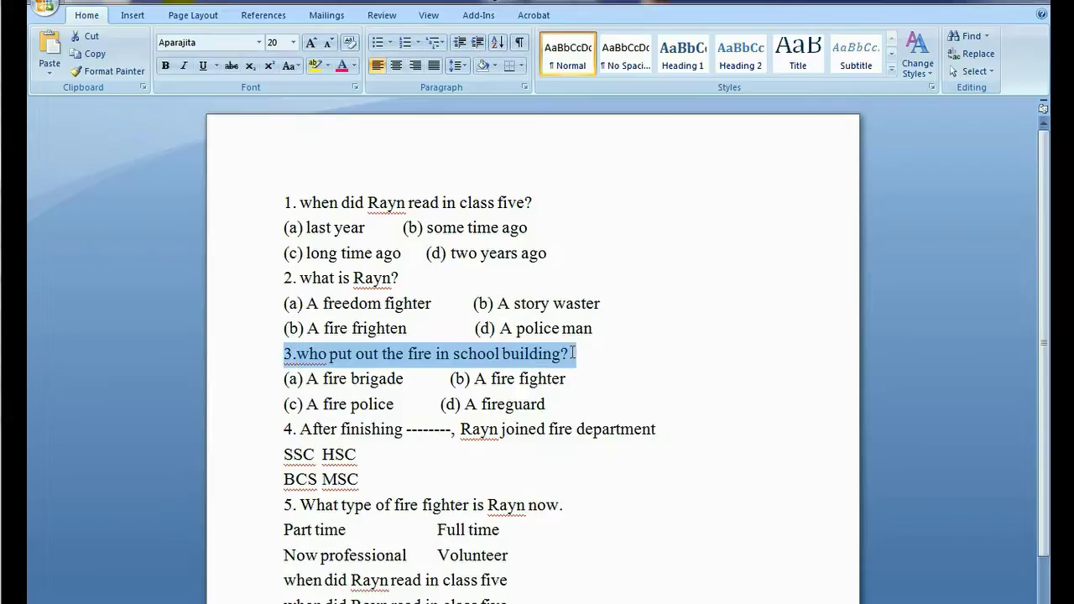
pyautogui.rightClick(388, 355)
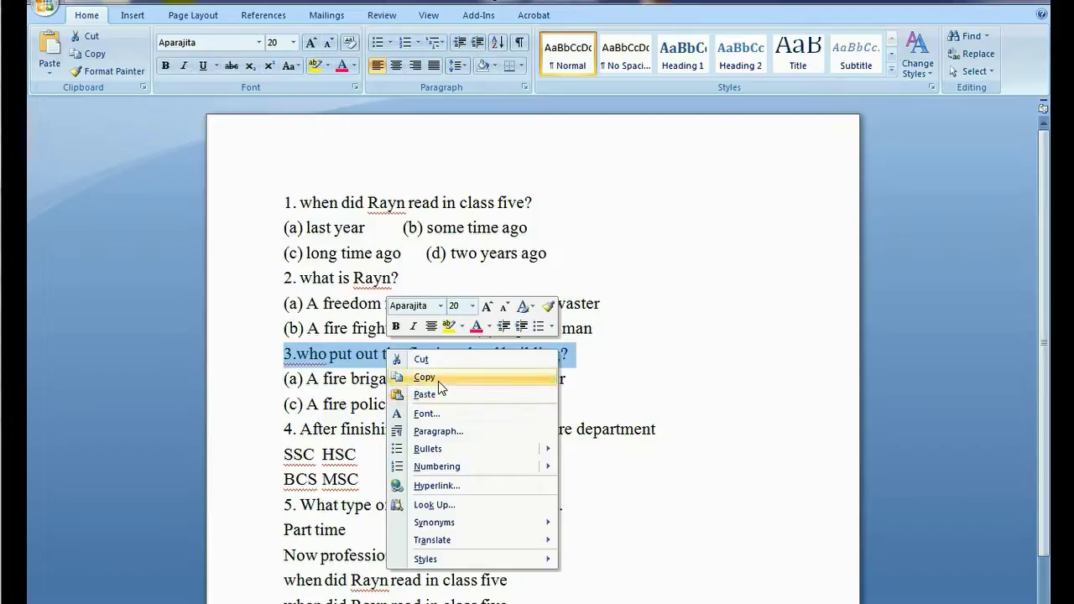
pyautogui.click(453, 378)
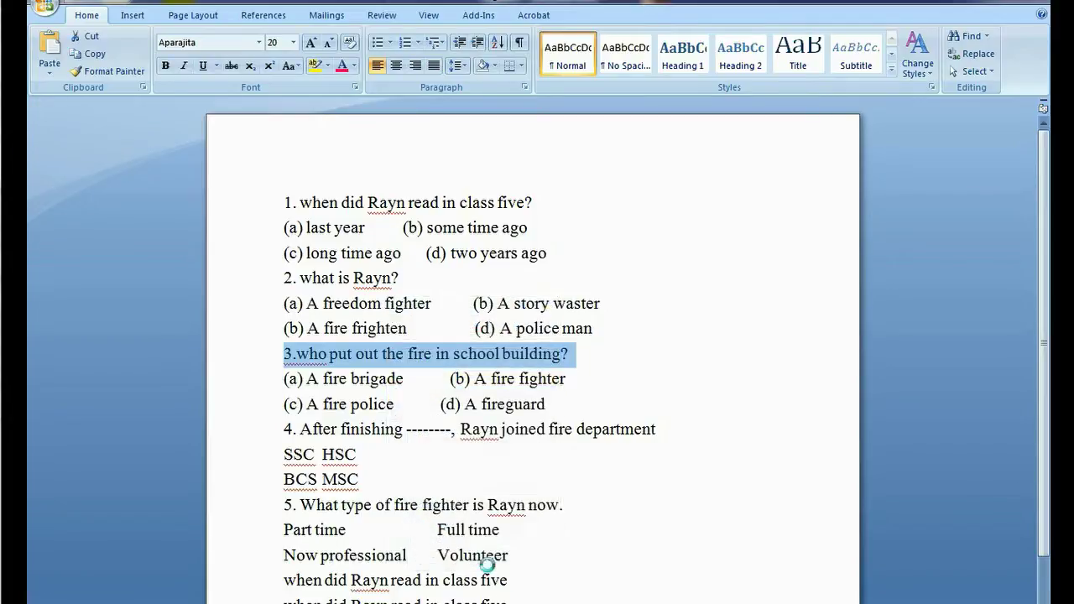
pyautogui.click(372, 597)
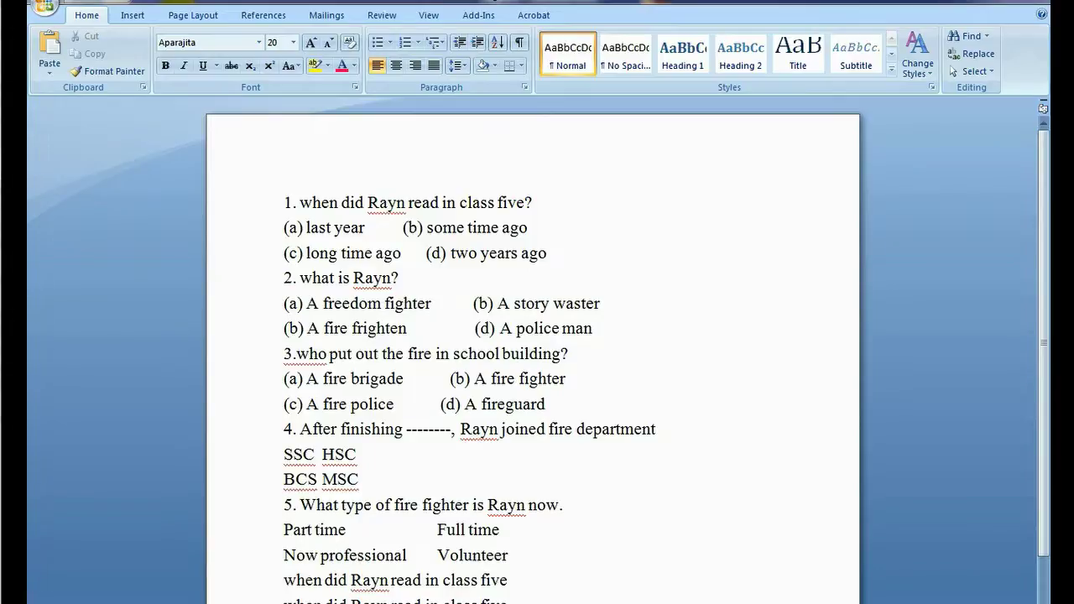
# Delete the two duplicate 'when did Rayn read in class five' lines at the quiz bottom.
pyautogui.rightClick(299, 417)
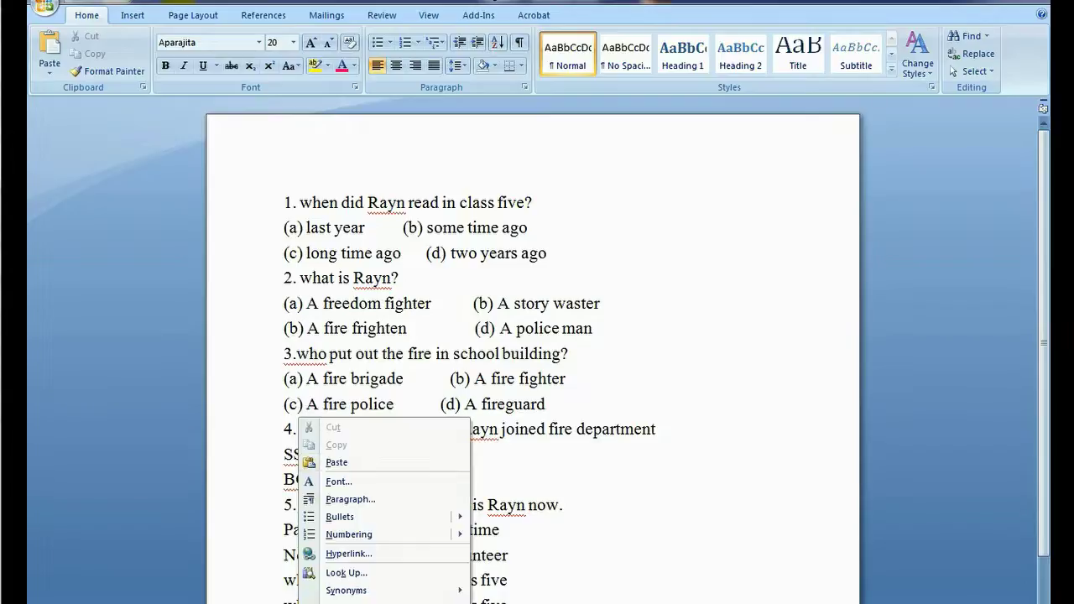
pyautogui.click(362, 463)
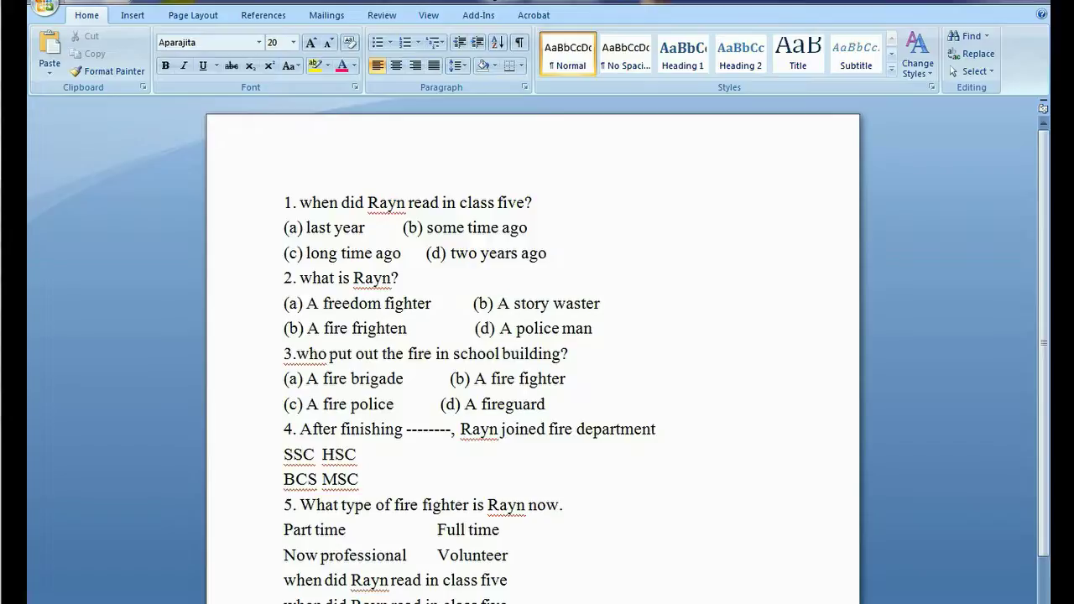
pyautogui.moveTo(514, 601); pyautogui.dragTo(285, 581)
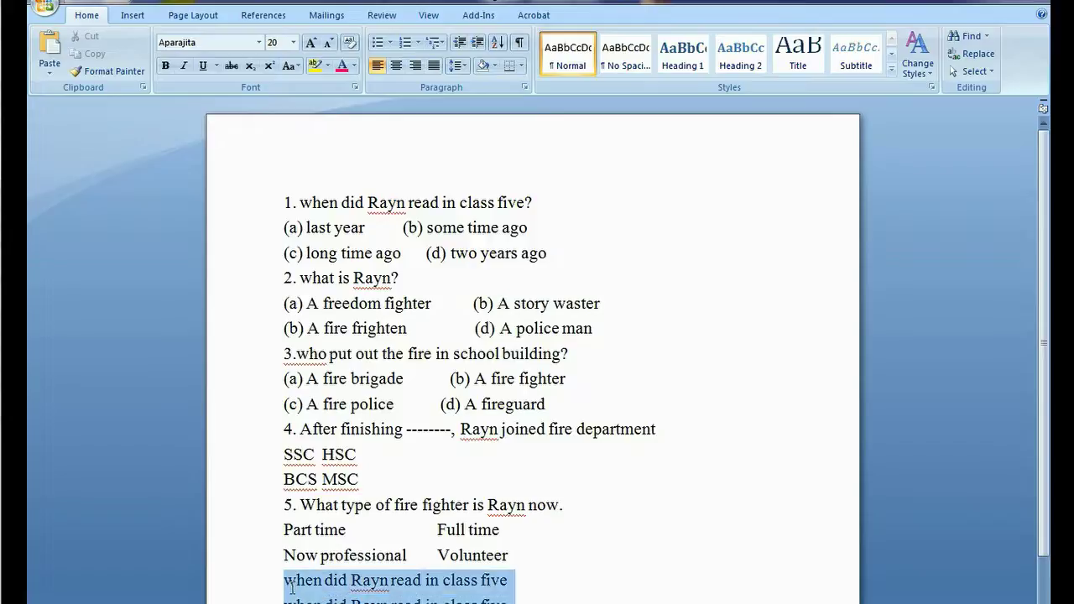
pyautogui.press('Delete')
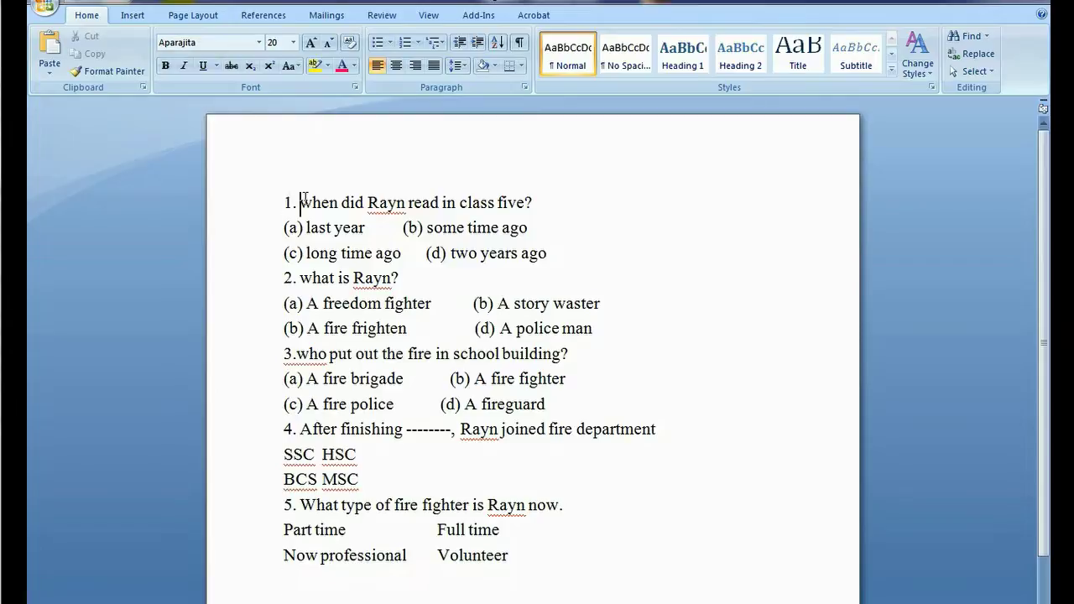
pyautogui.moveTo(300, 202); pyautogui.dragTo(518, 208)
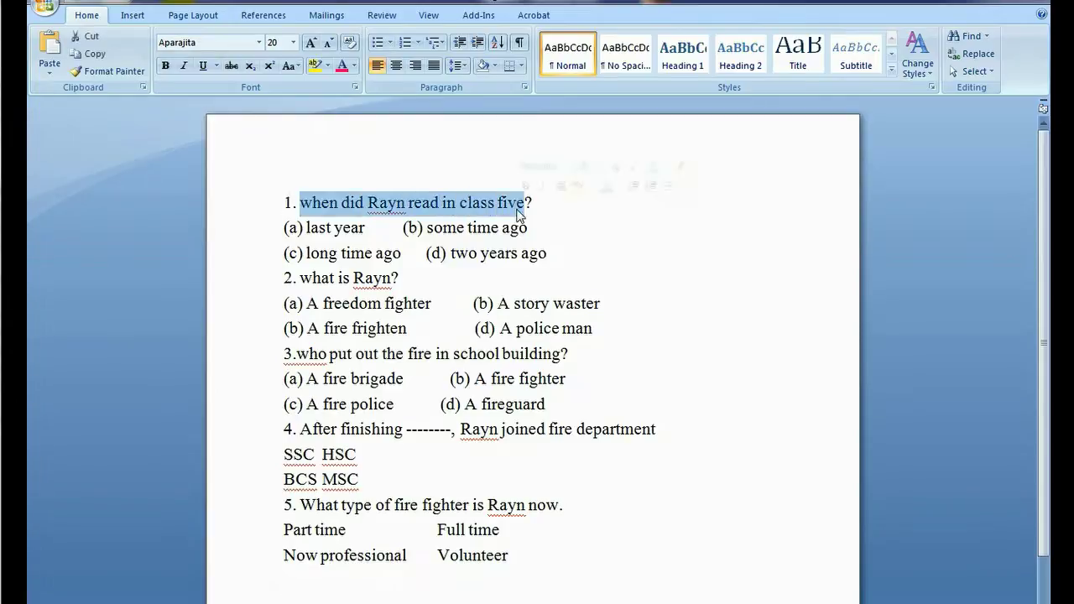
pyautogui.rightClick(350, 210)
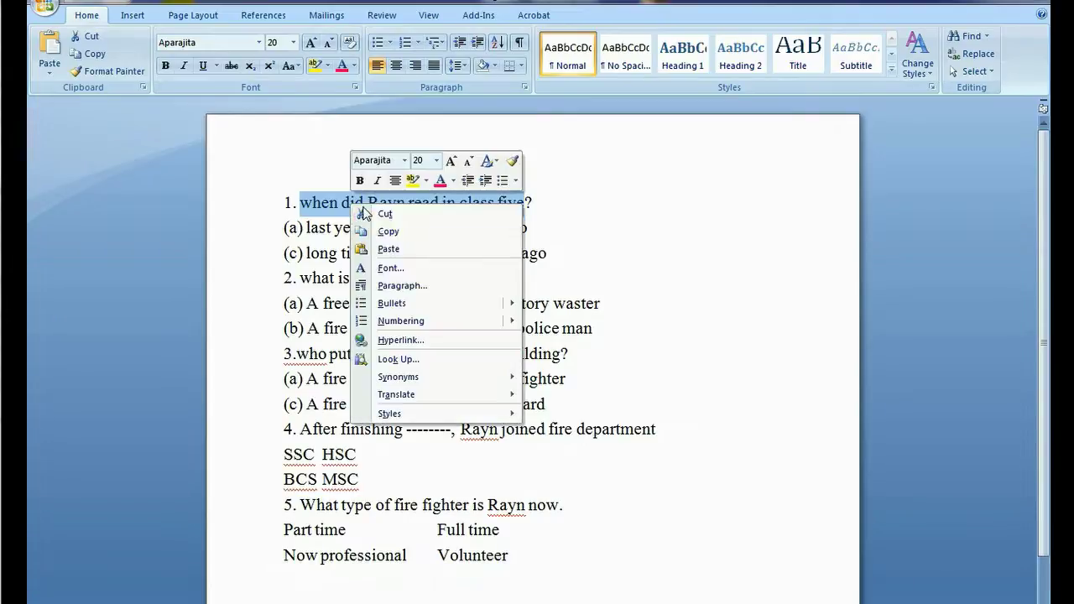
pyautogui.click(388, 231)
pyautogui.click(318, 601)
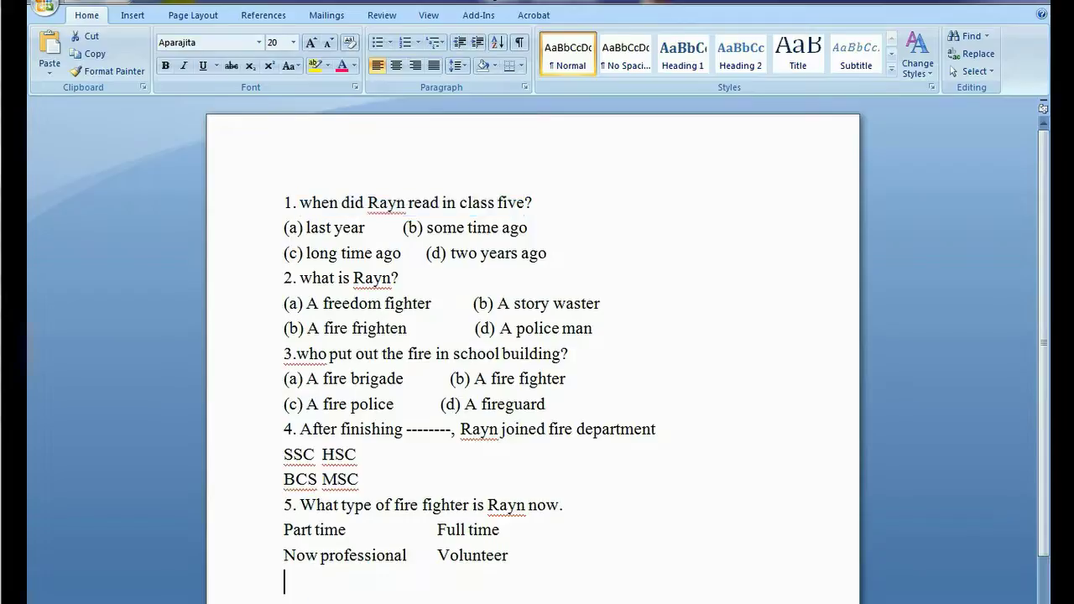
pyautogui.hotkey('ctrl', 'v')
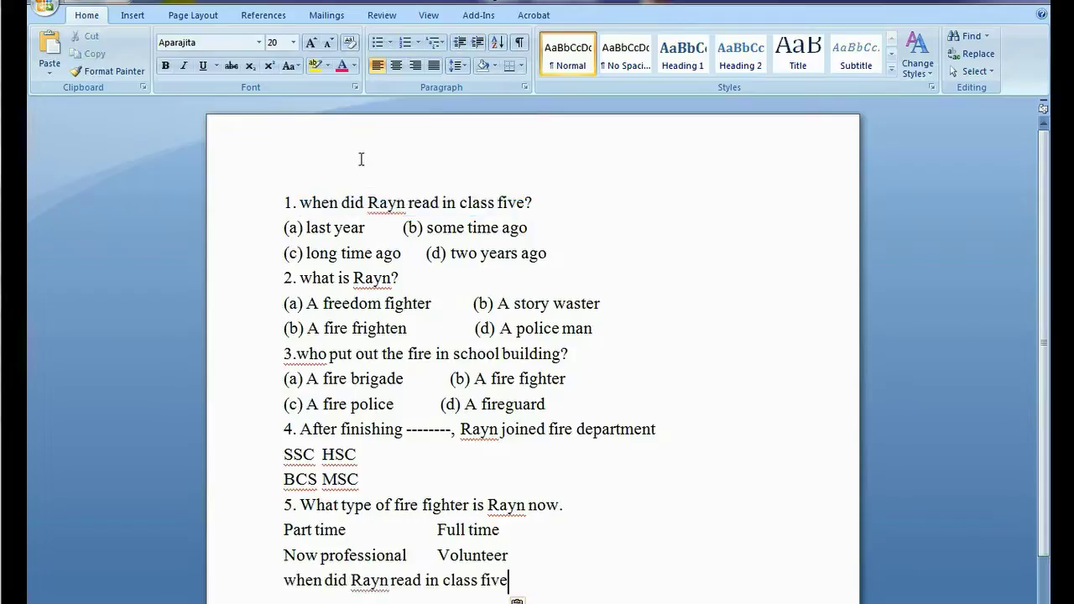
pyautogui.moveTo(301, 202); pyautogui.dragTo(553, 198)
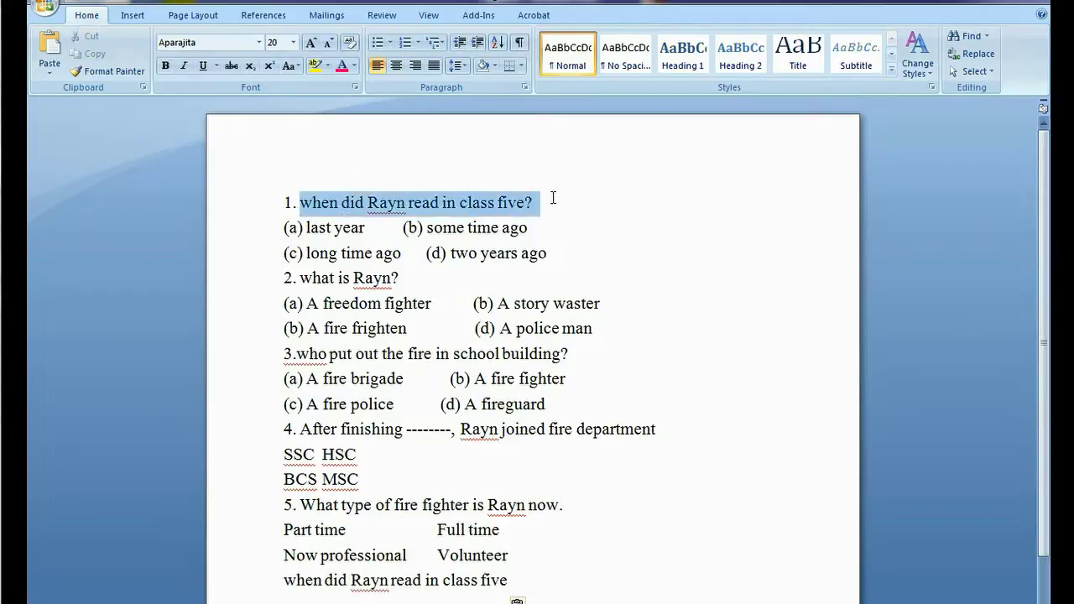
pyautogui.click(285, 581)
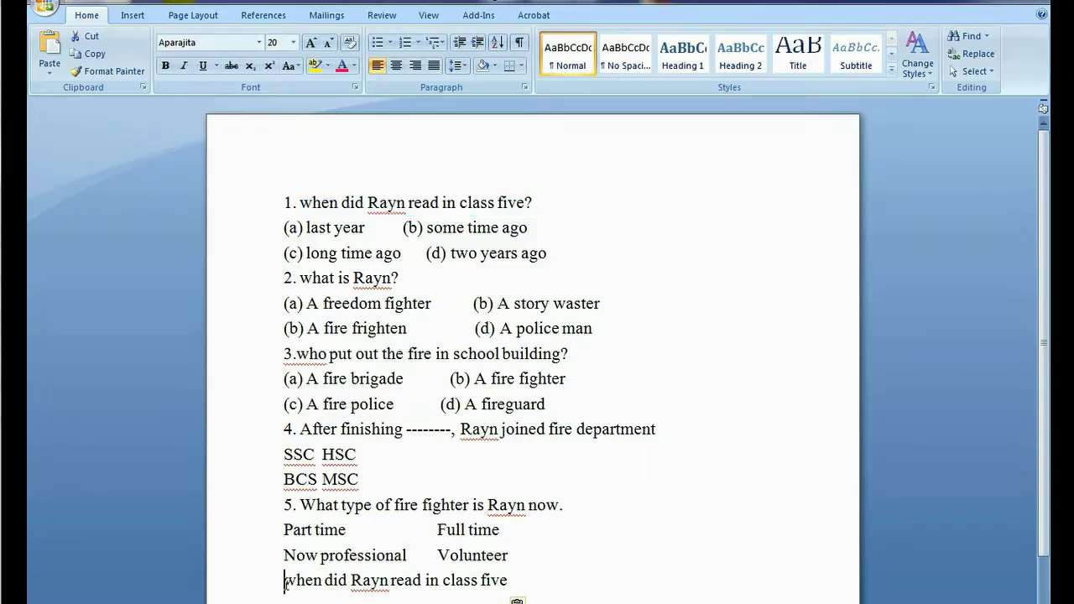
pyautogui.moveTo(285, 581); pyautogui.dragTo(495, 591)
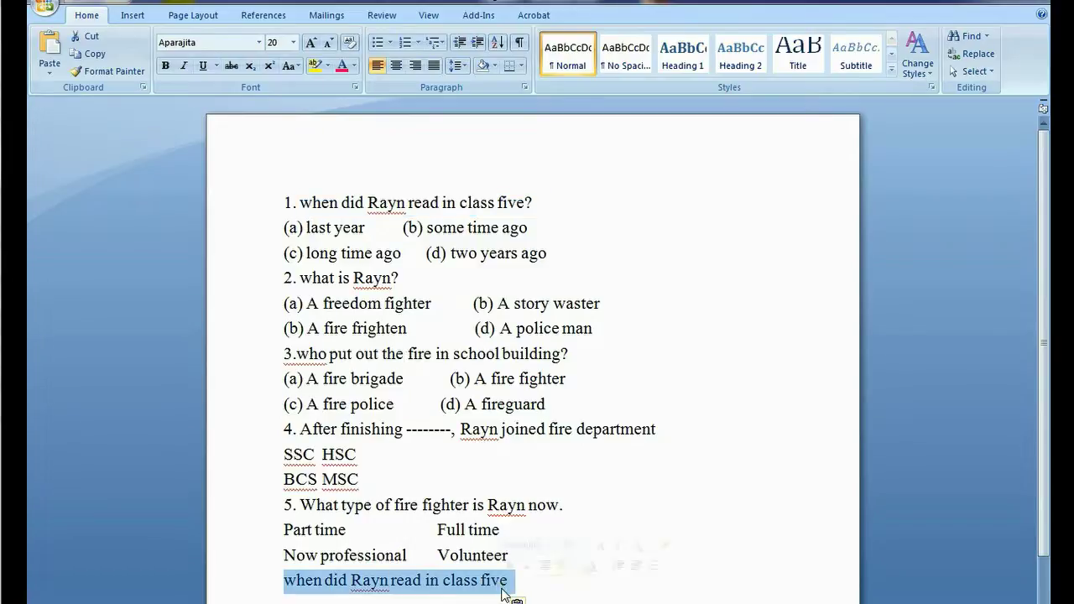
pyautogui.click(547, 574)
pyautogui.moveTo(511, 584); pyautogui.dragTo(293, 576)
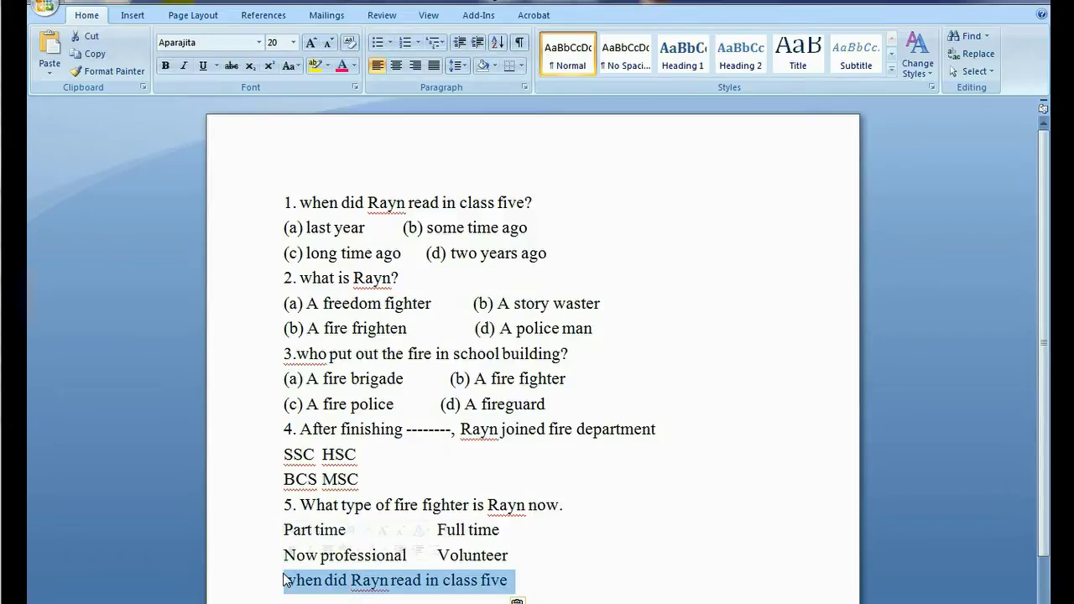
pyautogui.hotkey('ctrl', 'x')
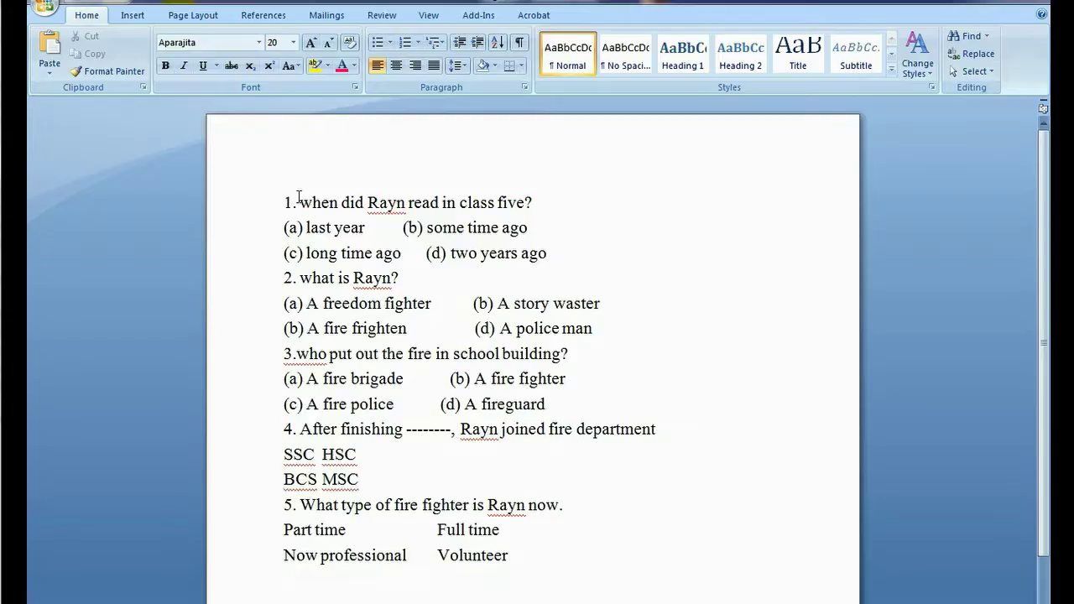
# Cut question 1 with its options, paste it at the end, then undo both actions.
pyautogui.moveTo(294, 202); pyautogui.dragTo(533, 196)
pyautogui.moveTo(283, 202)
pyautogui.mouseDown()
pyautogui.moveTo(486, 198)
pyautogui.moveTo(563, 249)
pyautogui.mouseUp()
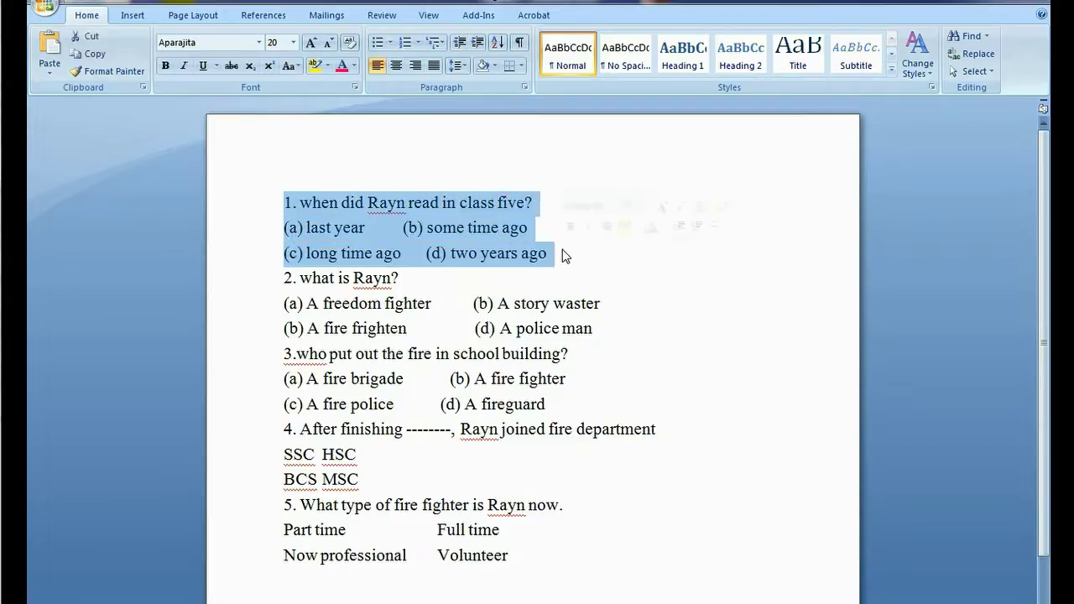
pyautogui.click(91, 38)
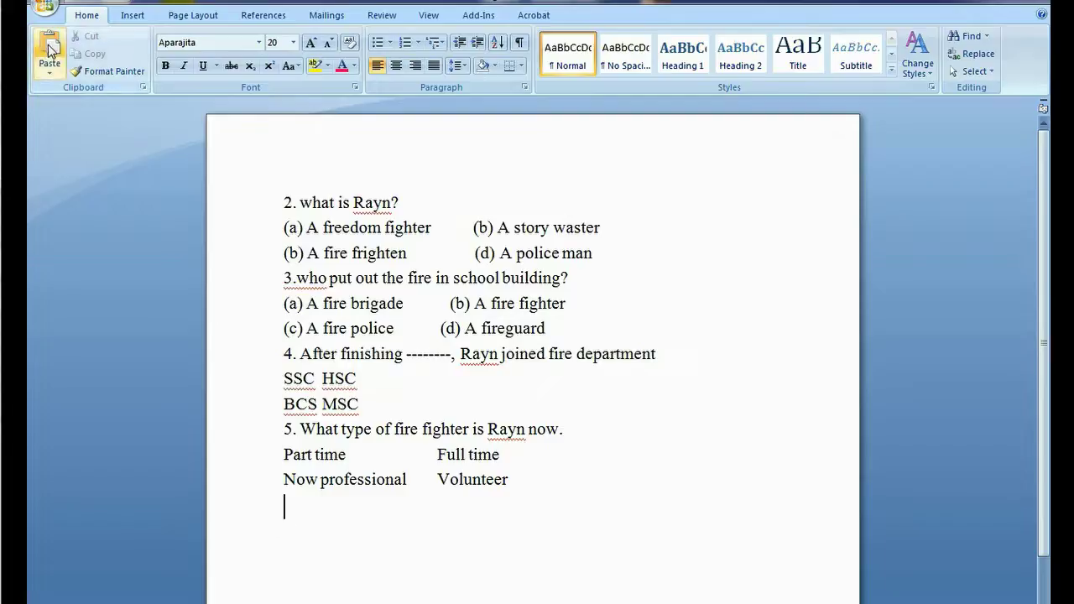
pyautogui.click(48, 51)
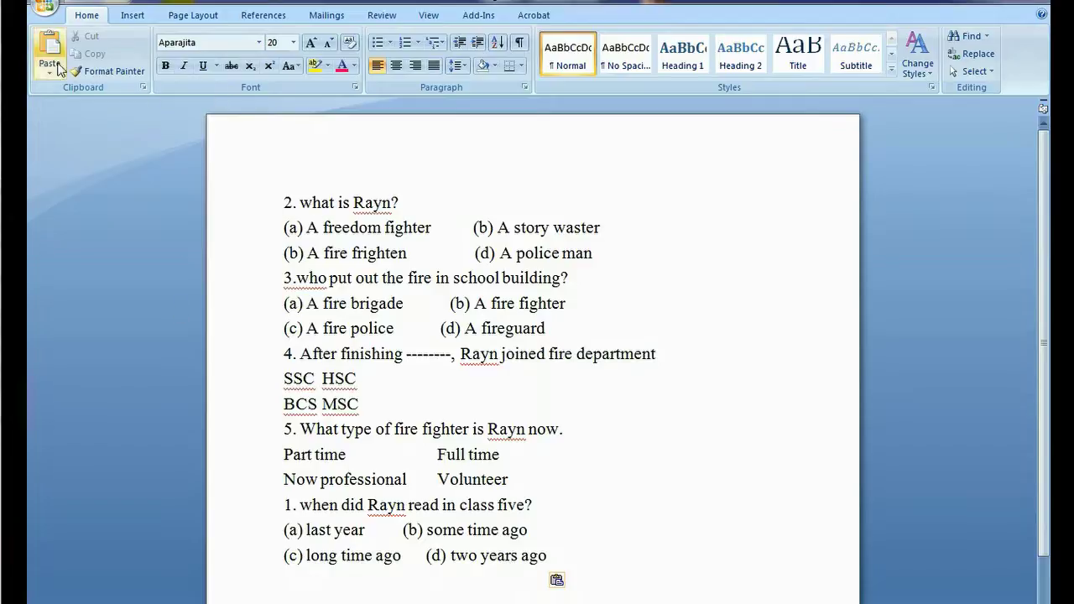
pyautogui.hotkey('ctrl', 'z')
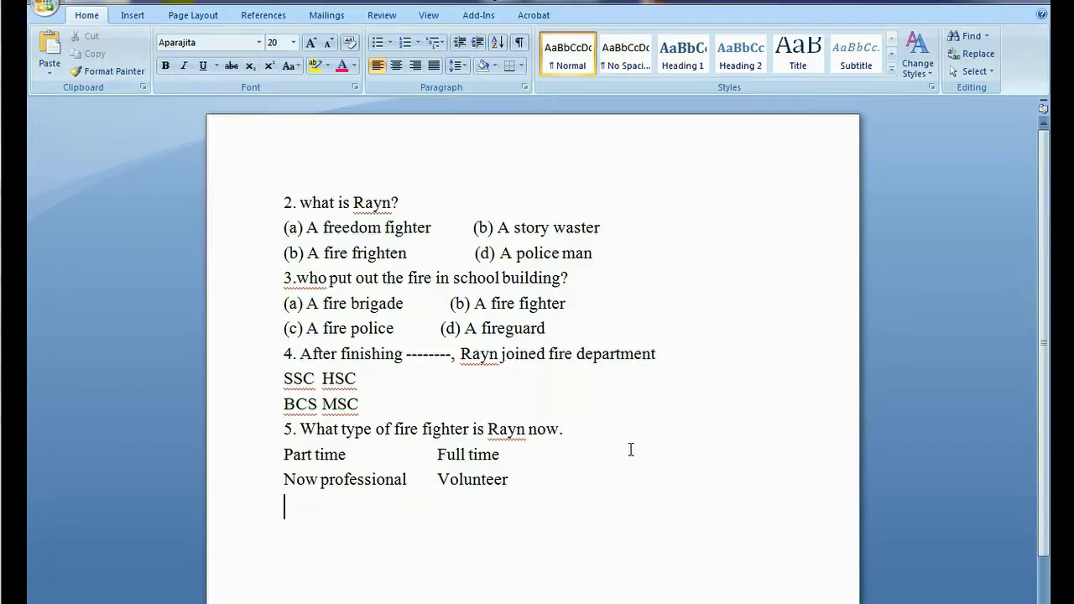
pyautogui.hotkey('ctrl', 'z')
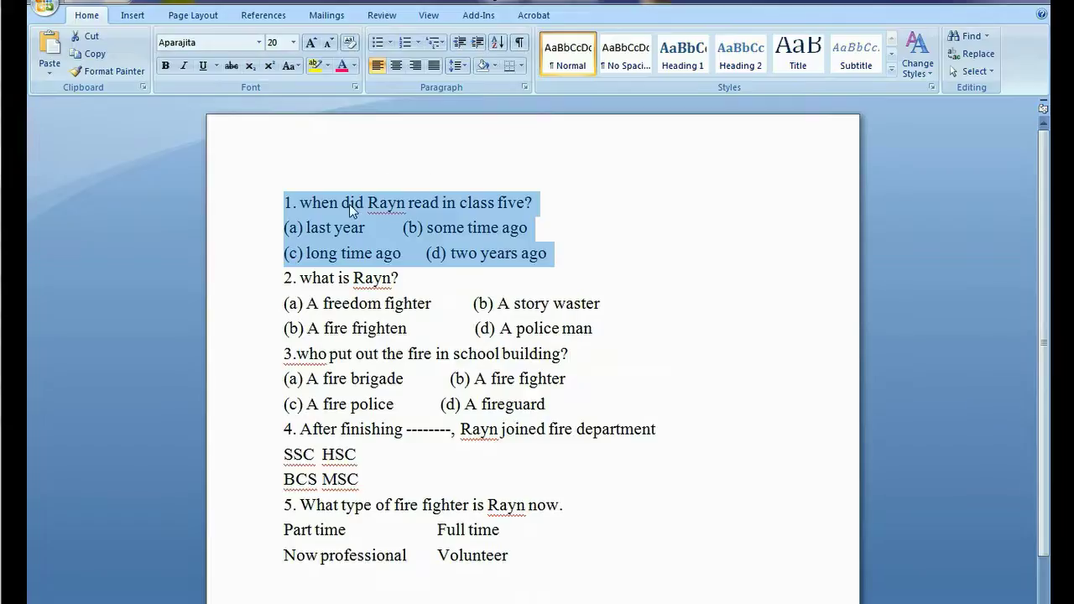
pyautogui.rightClick(359, 205)
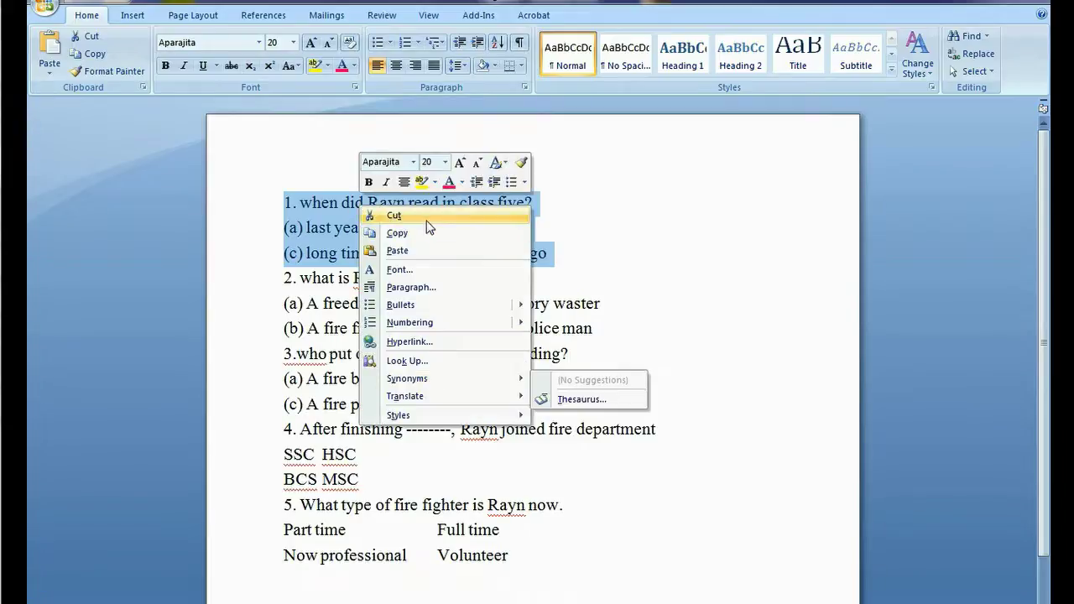
pyautogui.click(399, 215)
pyautogui.click(300, 542)
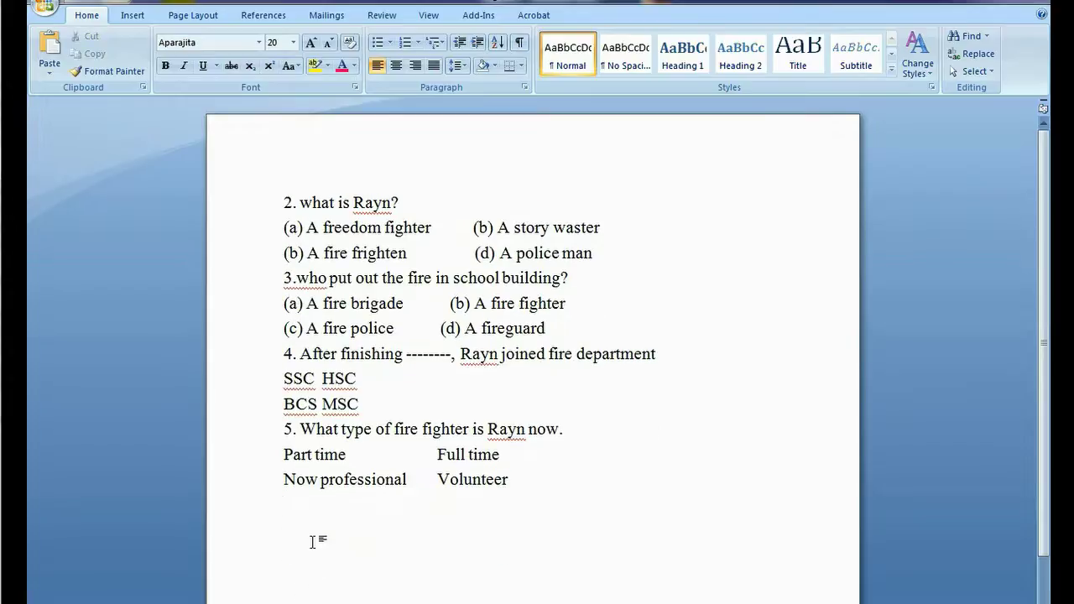
pyautogui.rightClick(304, 536)
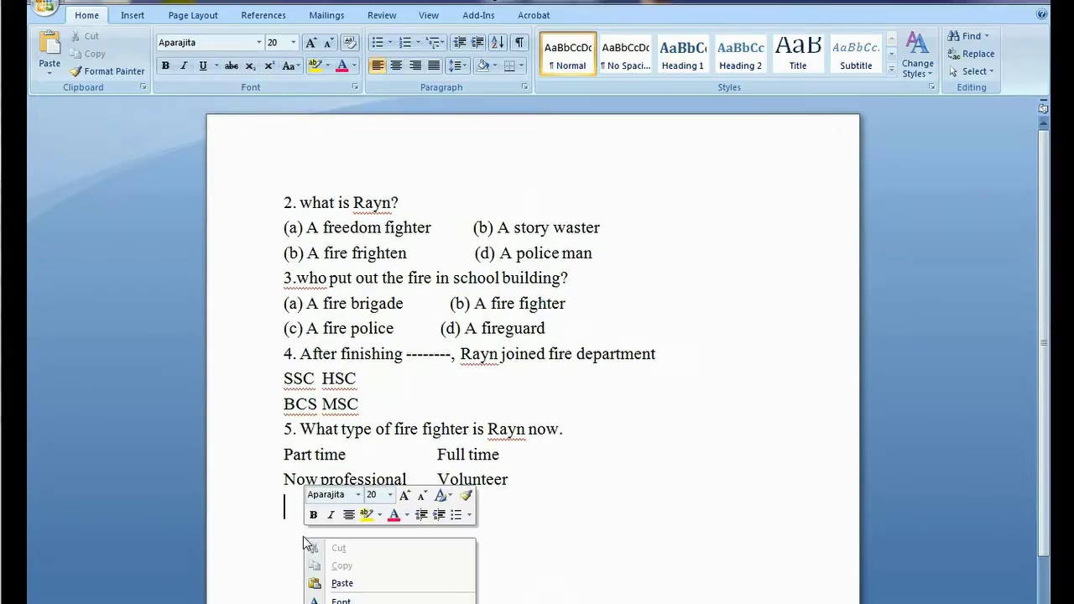
pyautogui.click(342, 584)
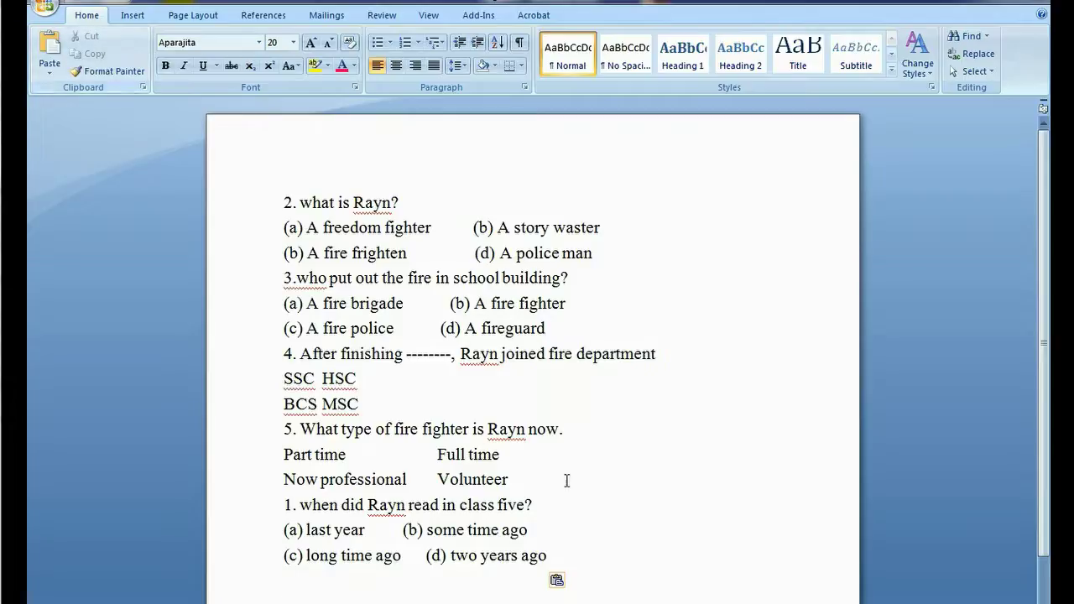
pyautogui.hotkey('ctrl', 'z')
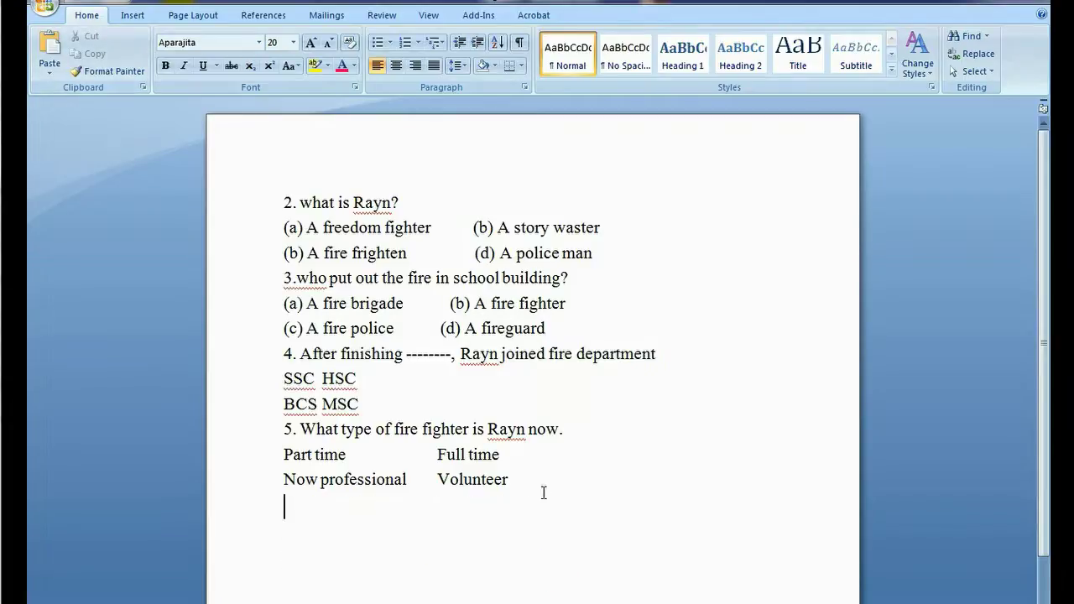
pyautogui.hotkey('ctrl', 'z')
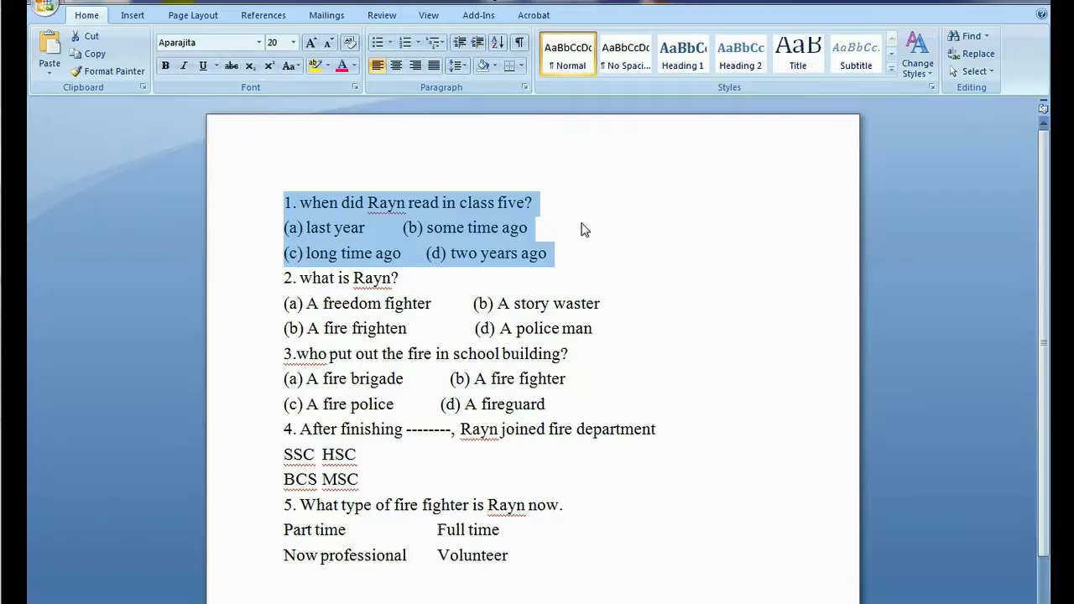
pyautogui.click(581, 224)
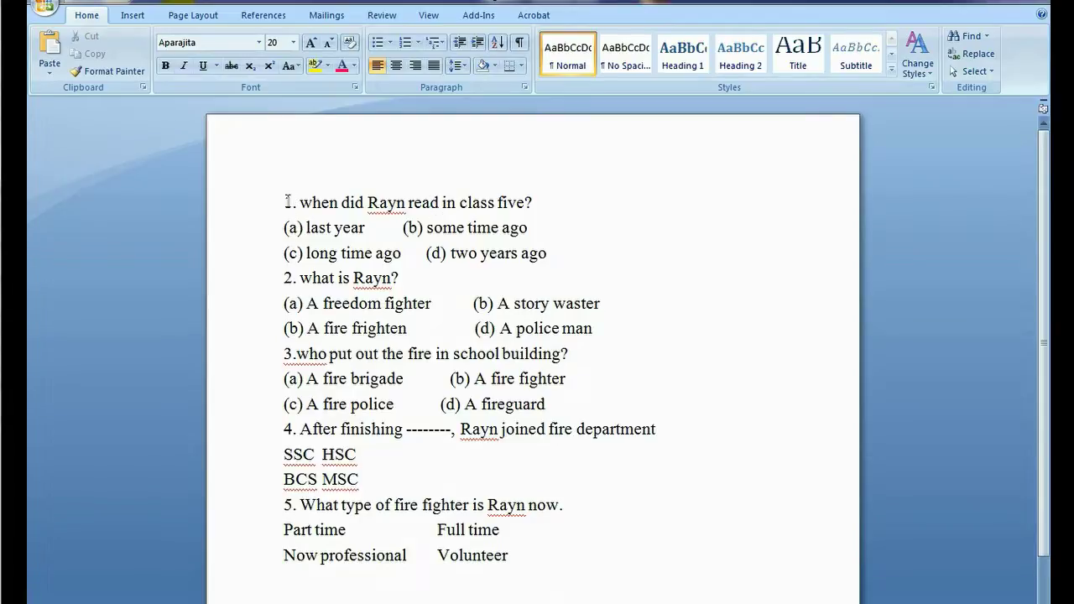
# Apply Bold, Italic and a red Font Color to the whole question 1 line.
pyautogui.moveTo(287, 202); pyautogui.dragTo(533, 200)
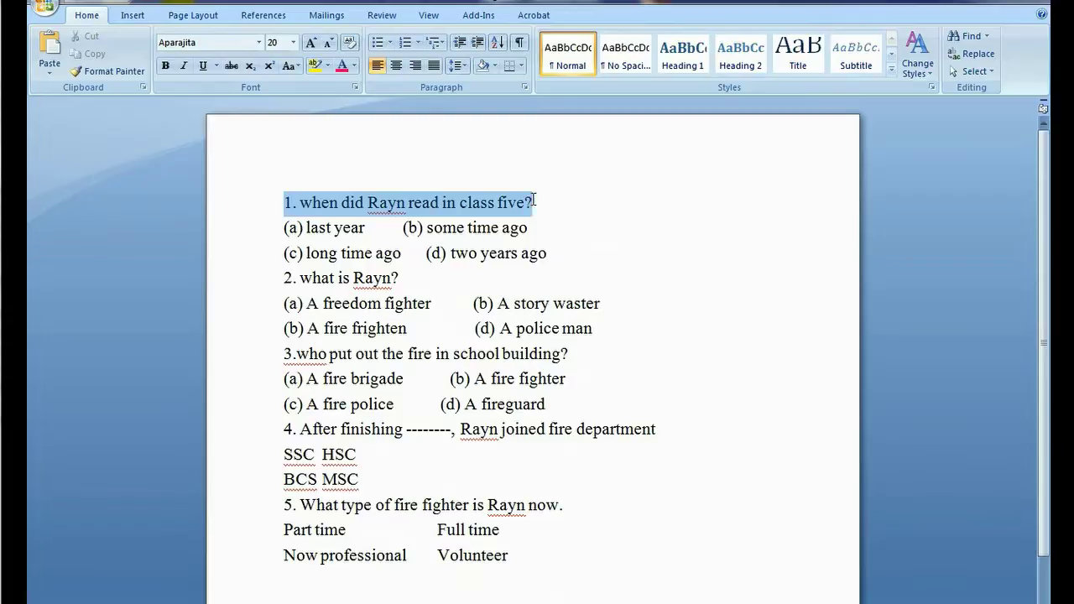
pyautogui.click(165, 66)
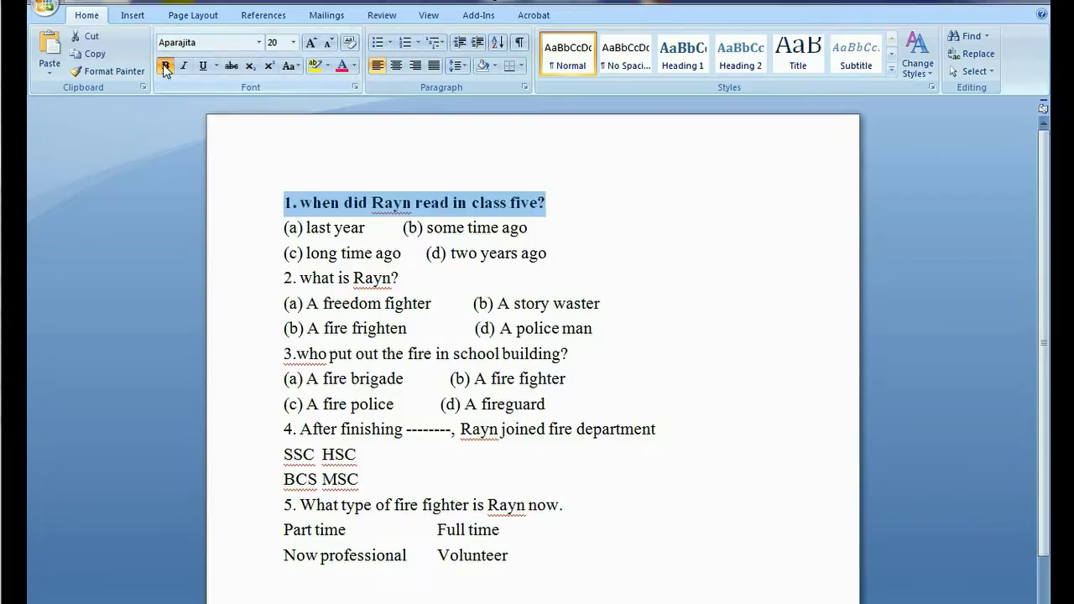
pyautogui.click(342, 68)
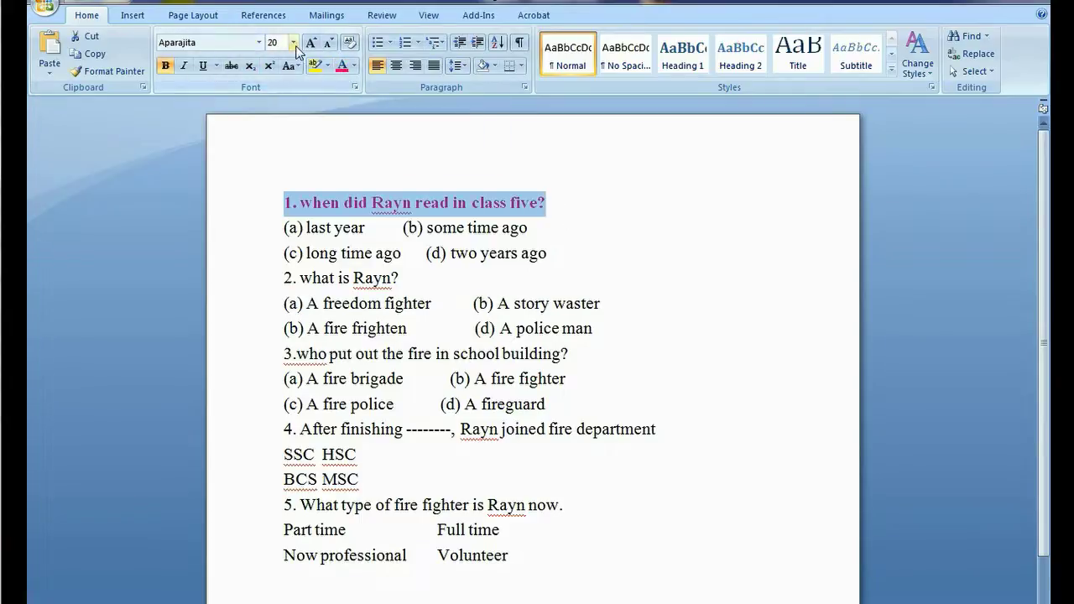
pyautogui.click(185, 66)
pyautogui.click(546, 203)
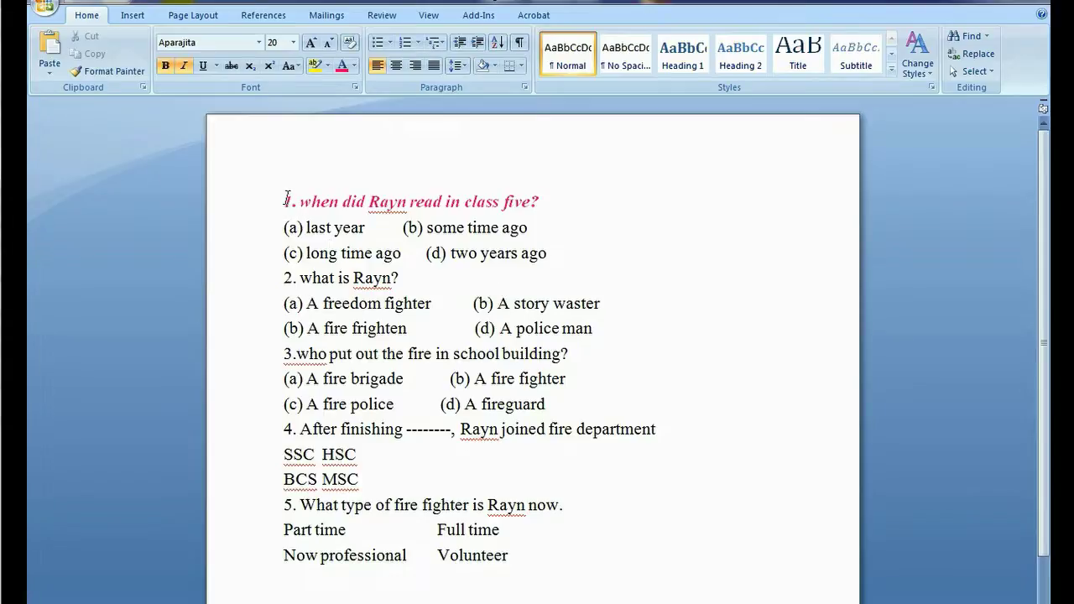
pyautogui.moveTo(287, 198); pyautogui.dragTo(546, 193)
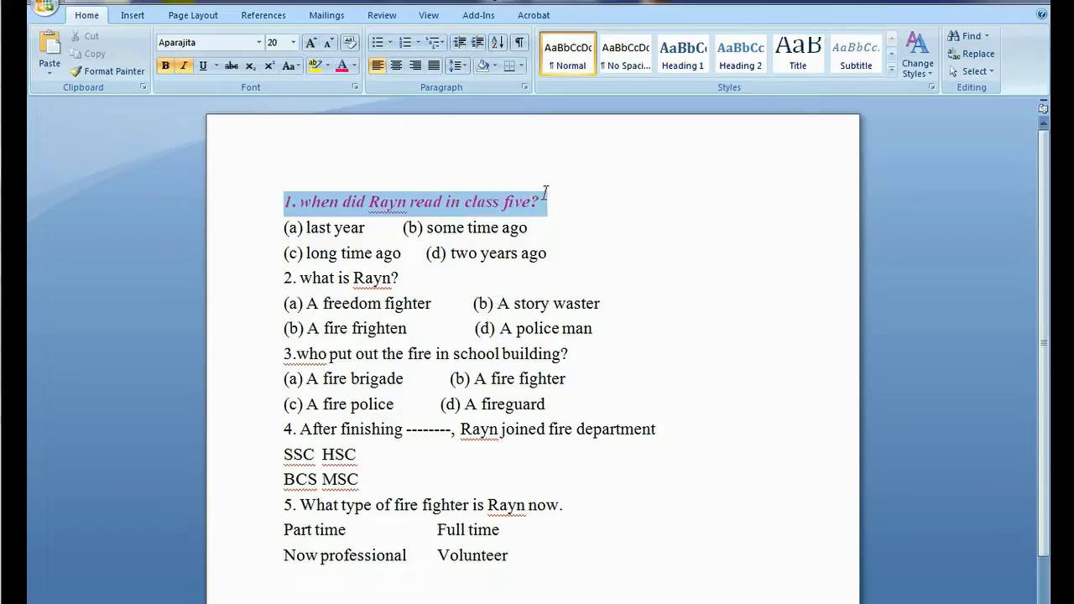
pyautogui.click(354, 208)
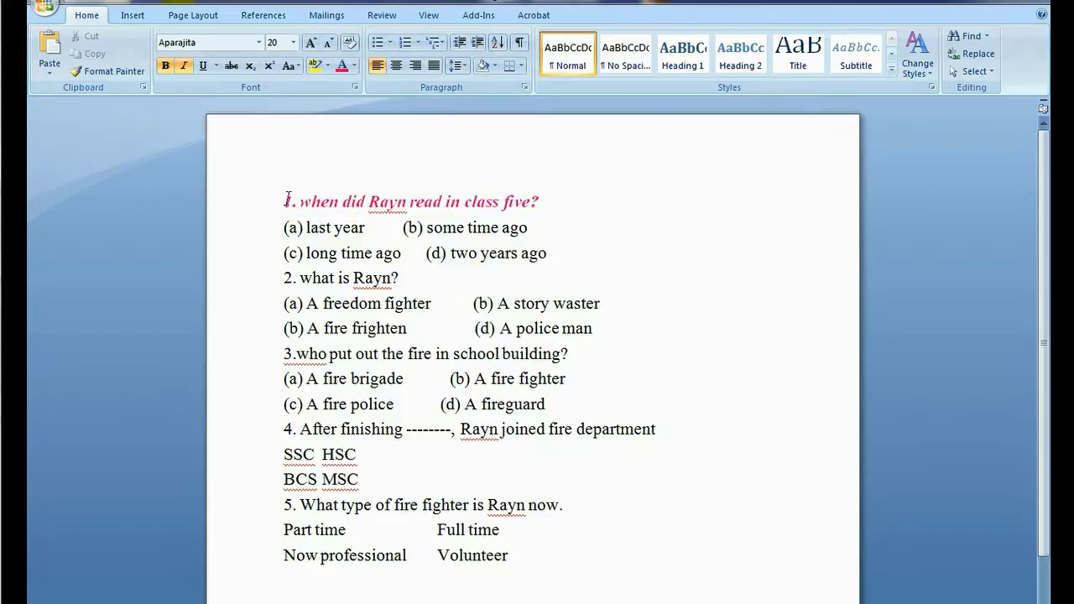
pyautogui.moveTo(286, 202); pyautogui.dragTo(547, 201)
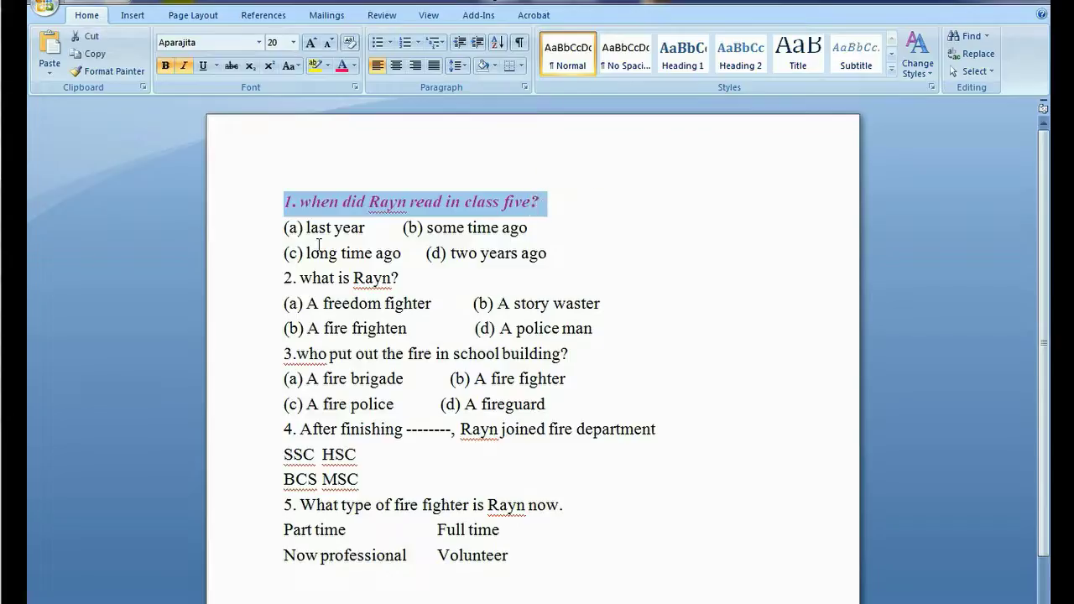
pyautogui.click(289, 279)
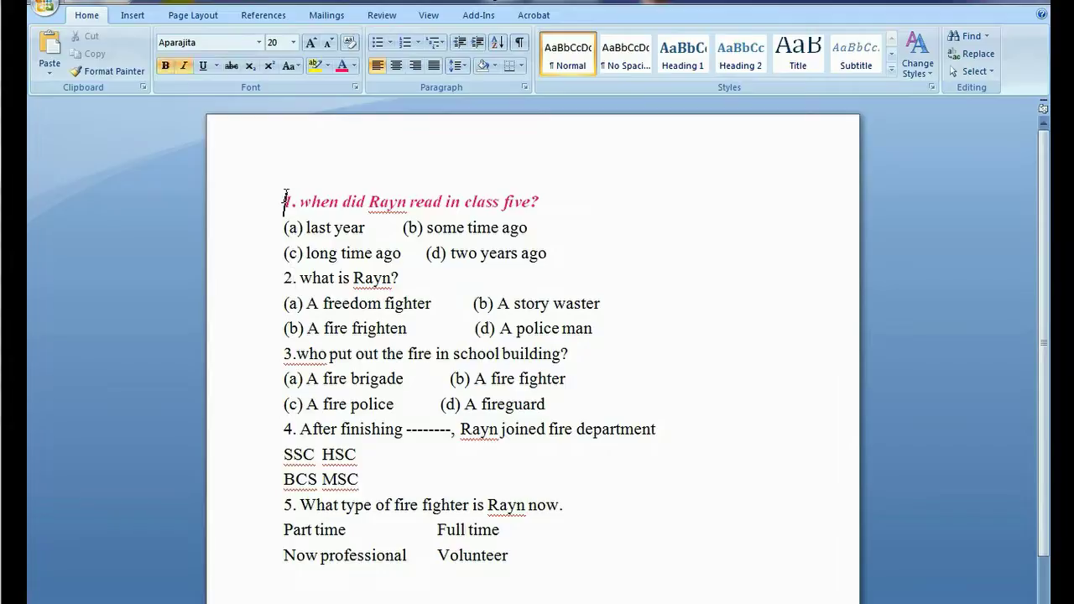
pyautogui.moveTo(285, 196); pyautogui.dragTo(546, 195)
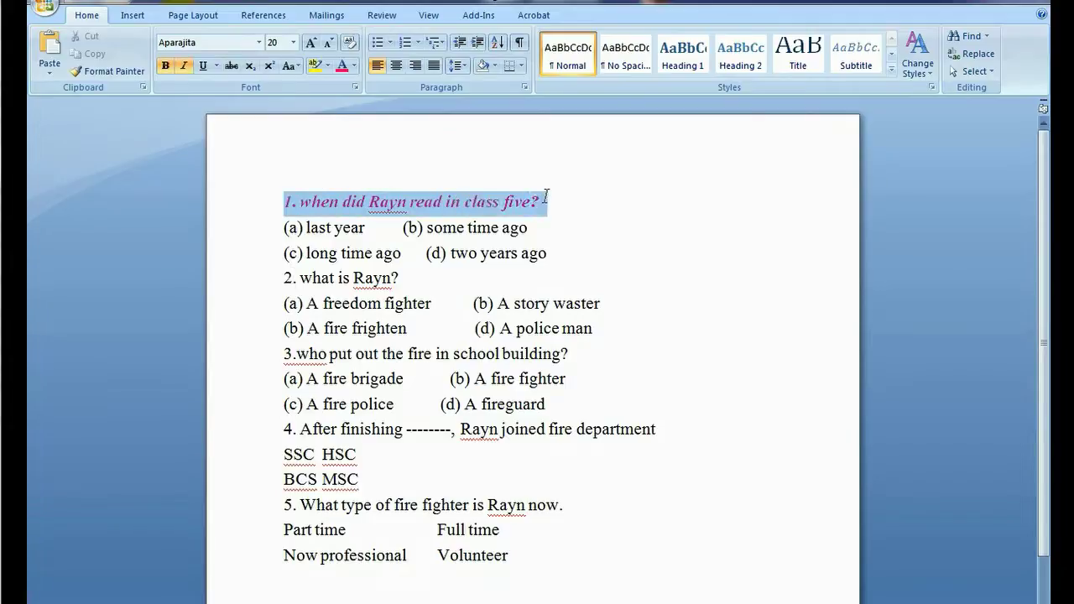
# Use Format Painter to copy question 1's bold italic red style onto question lines 2, 3, 4 and 5.
pyautogui.click(114, 72)
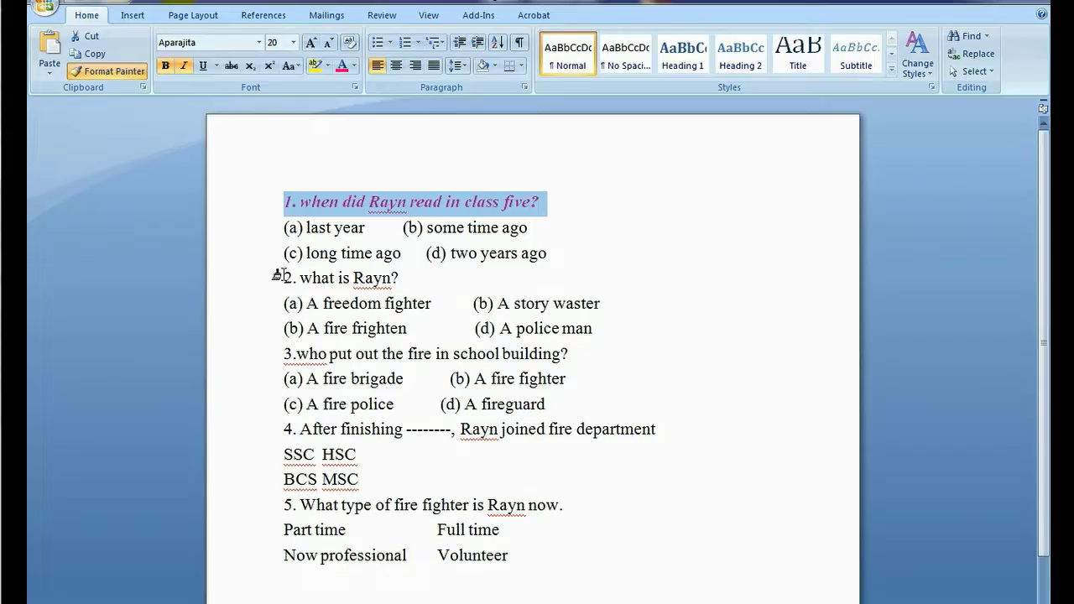
pyautogui.moveTo(280, 277); pyautogui.dragTo(402, 277)
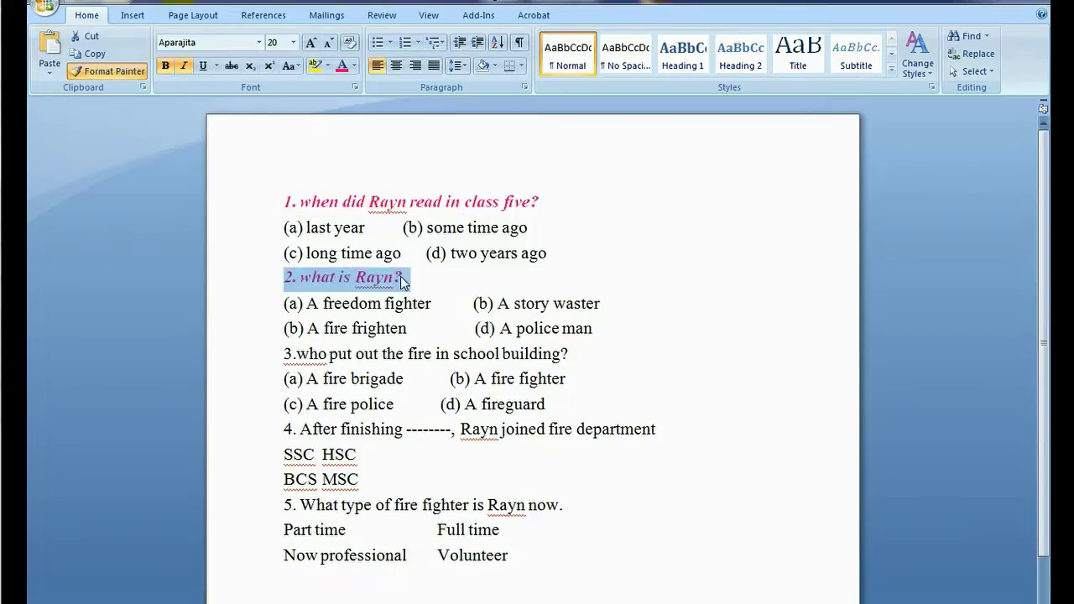
pyautogui.moveTo(283, 353); pyautogui.dragTo(578, 354)
pyautogui.moveTo(294, 429); pyautogui.dragTo(663, 430)
pyautogui.moveTo(278, 506); pyautogui.dragTo(563, 511)
pyautogui.moveTo(294, 428); pyautogui.dragTo(675, 430)
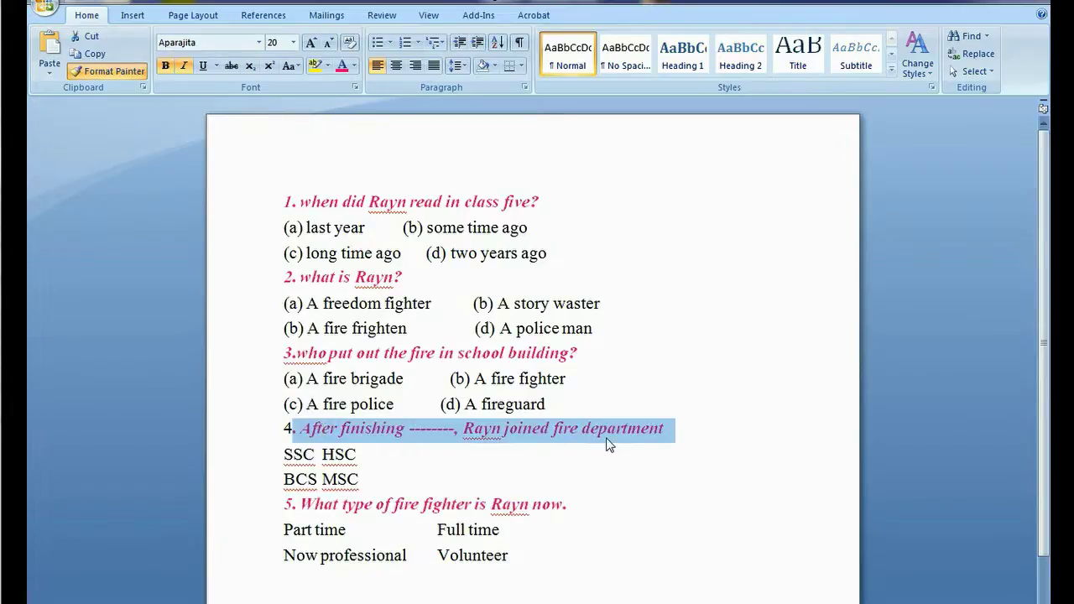
pyautogui.moveTo(284, 429); pyautogui.dragTo(669, 430)
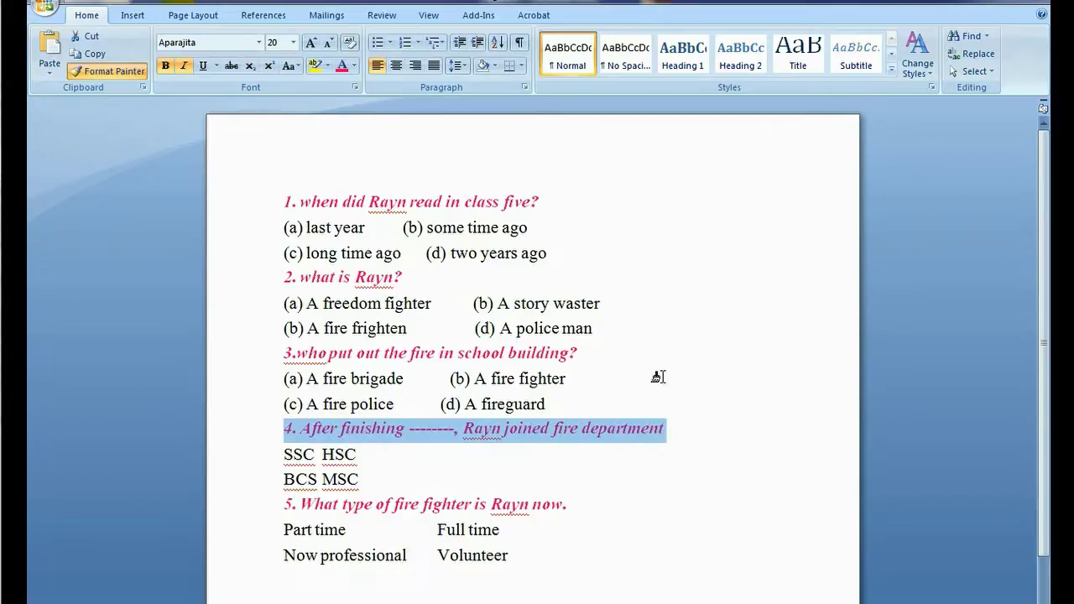
pyautogui.click(116, 72)
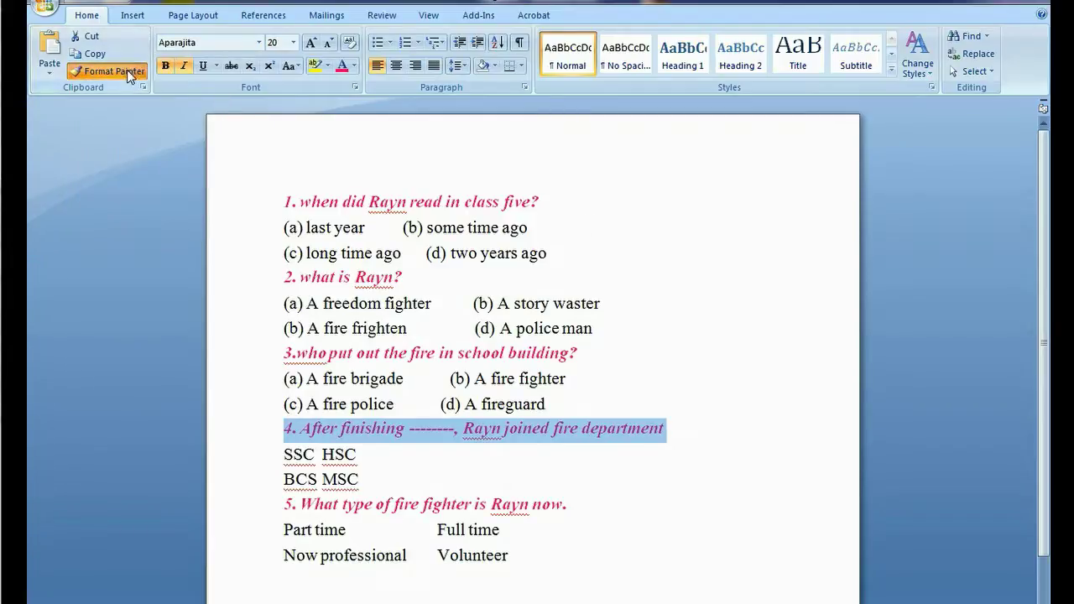
pyautogui.click(167, 69)
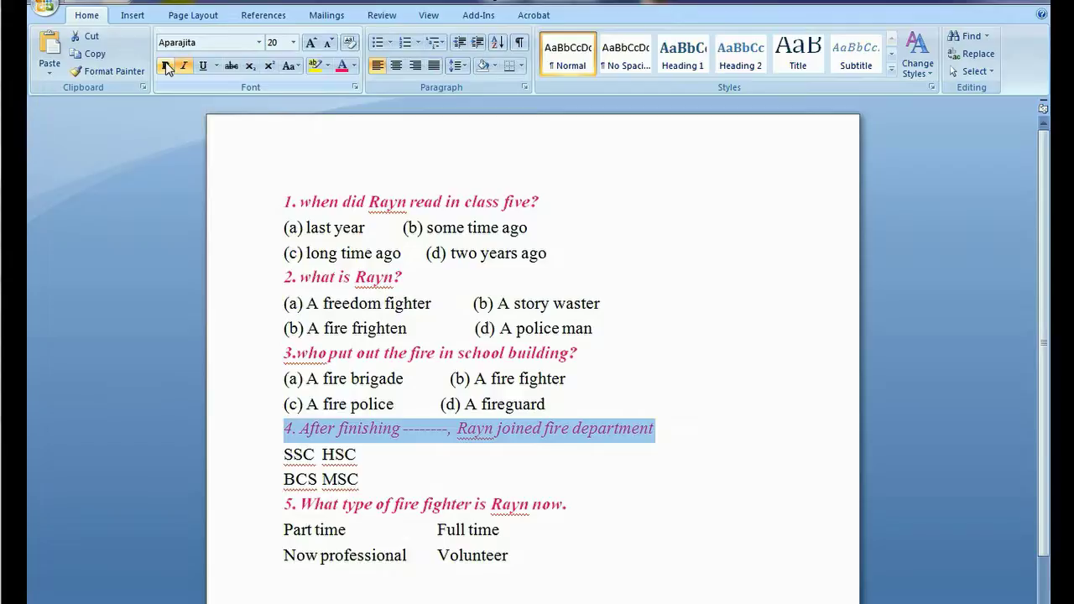
pyautogui.click(167, 69)
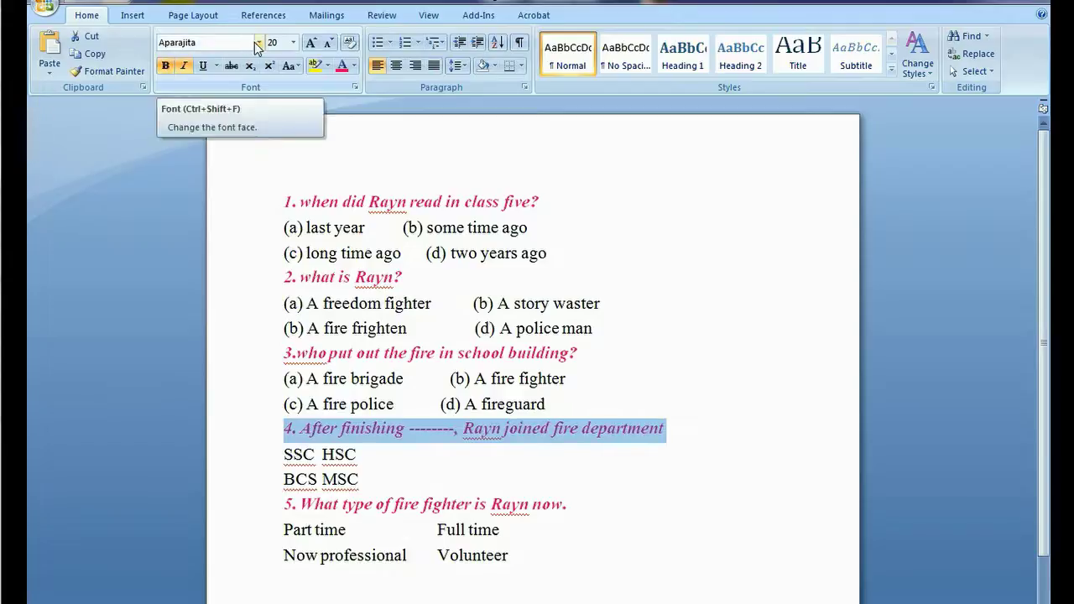
pyautogui.click(327, 227)
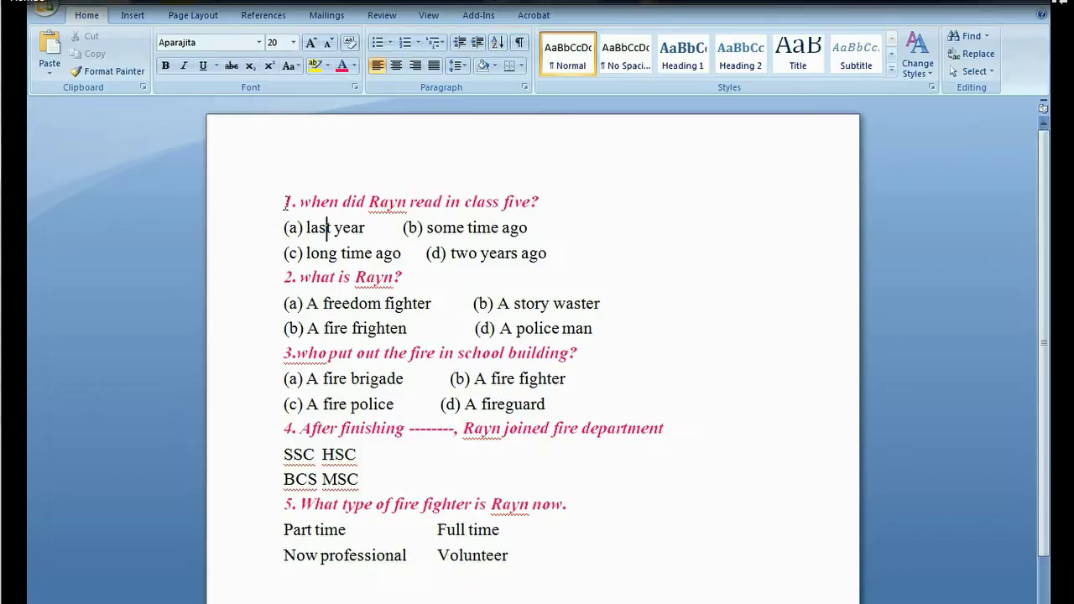
pyautogui.moveTo(284, 202); pyautogui.dragTo(554, 201)
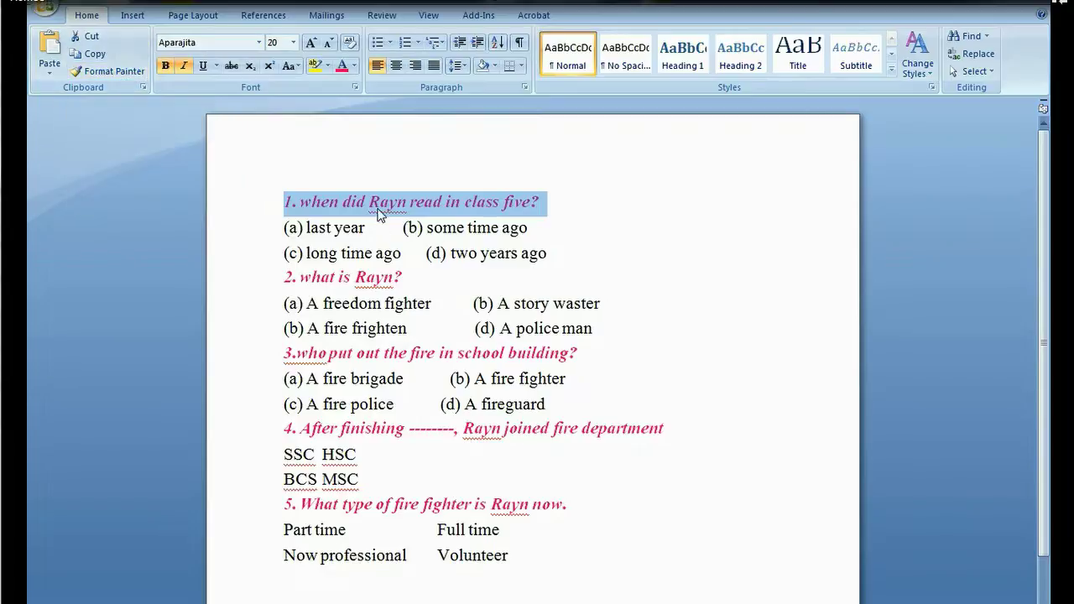
pyautogui.click(583, 515)
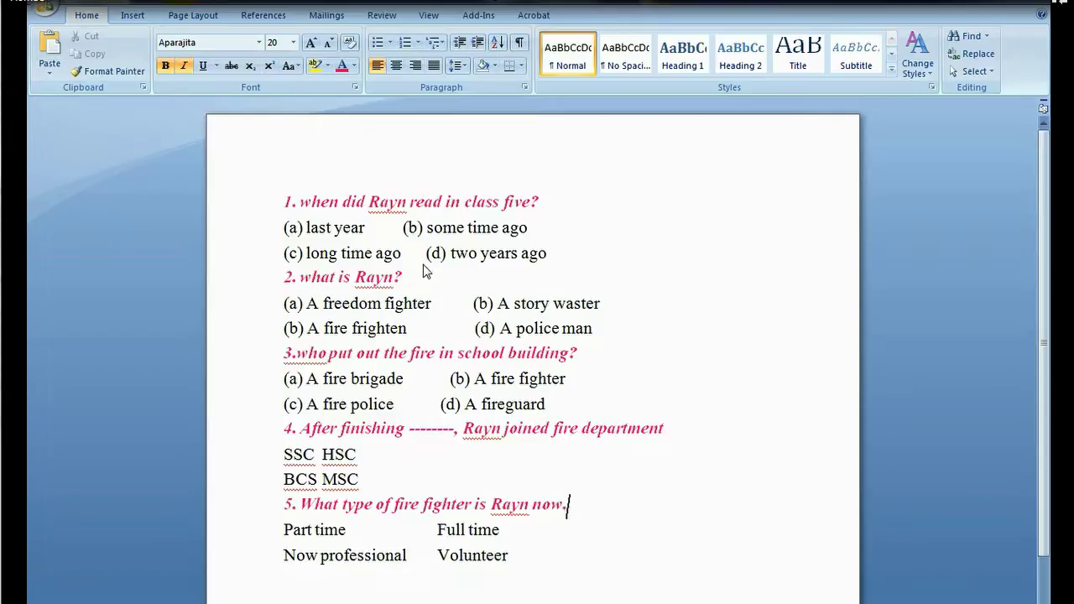